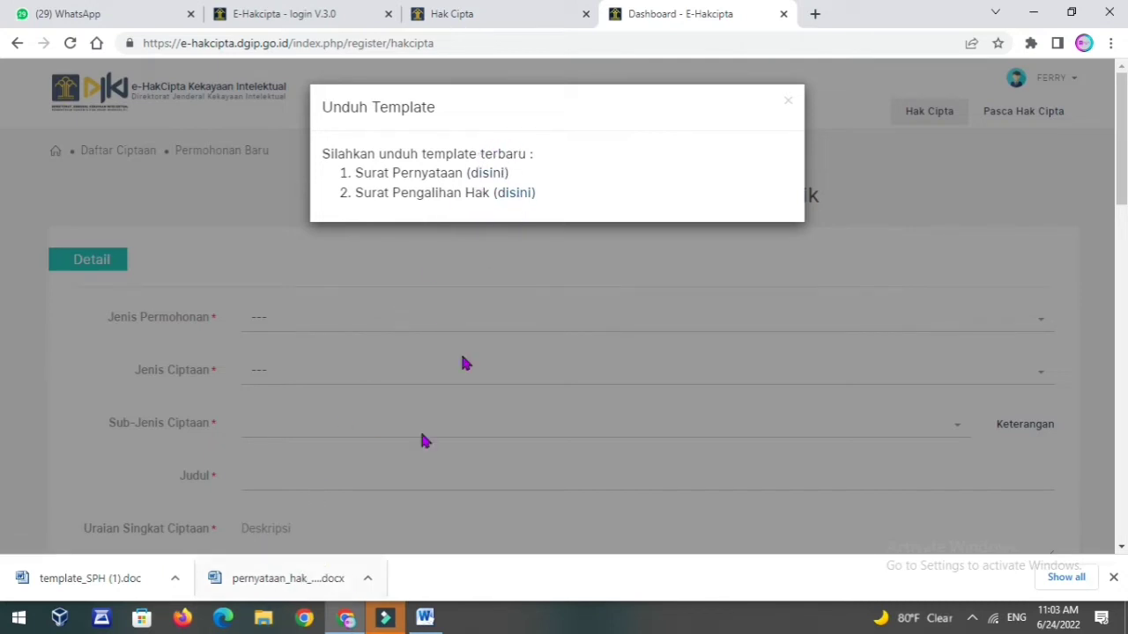
Open the downloaded pernyataan_hak_cipta document and read the Surat Pernyataan from its holder details to the signature block.
left_click(299, 579)
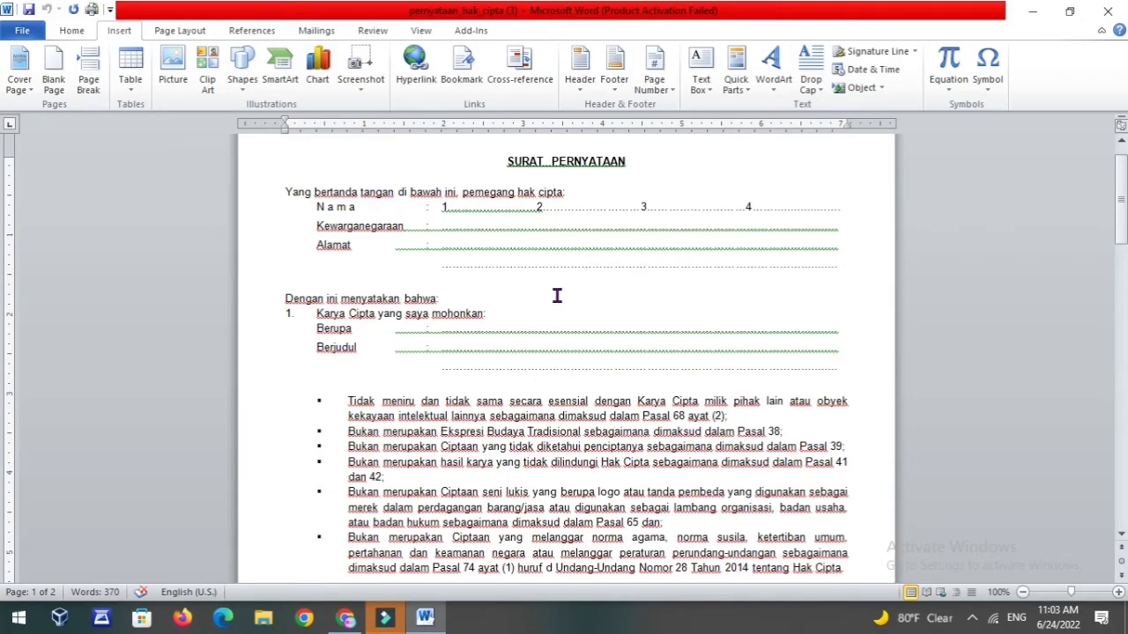
scroll(557, 296, "up", 1)
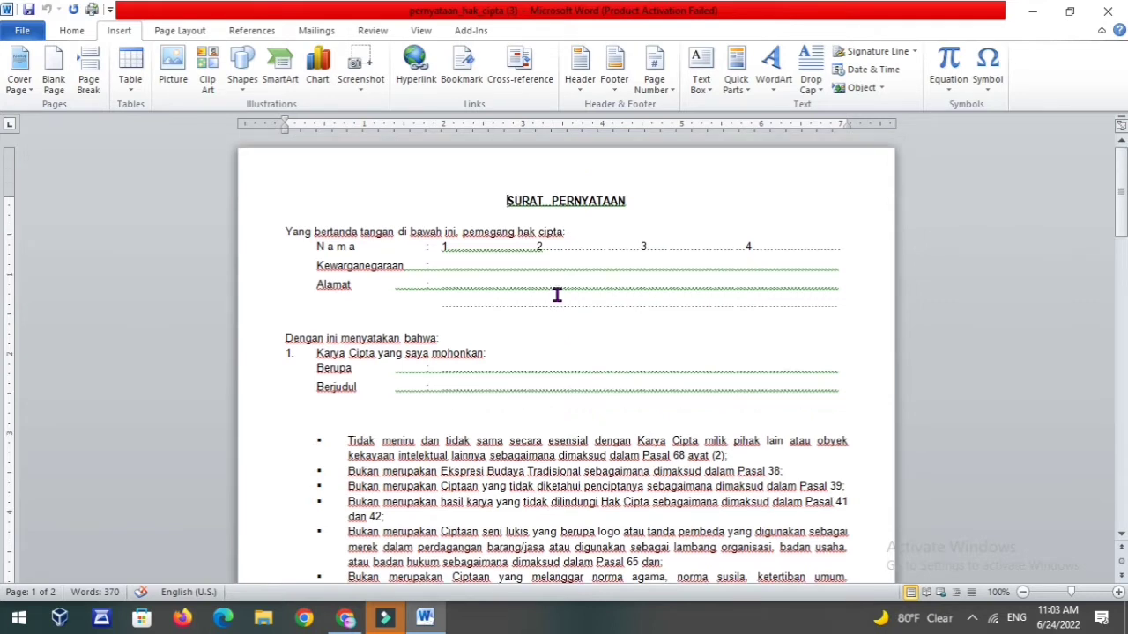
scroll(443, 247, "down", 1)
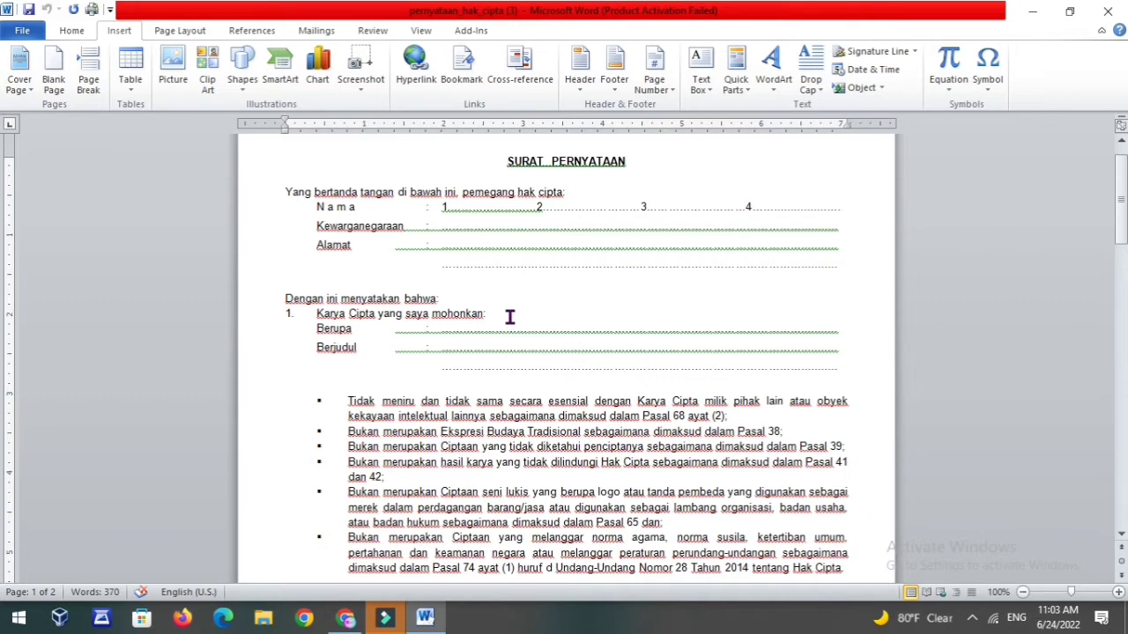
scroll(517, 315, "down", 1)
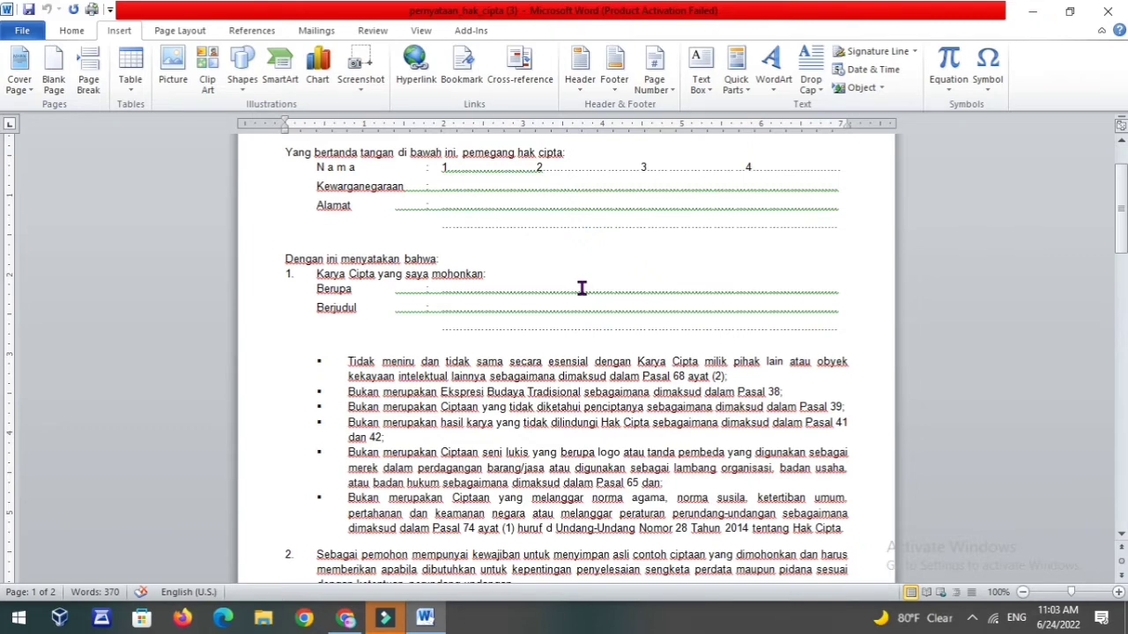
scroll(445, 315, "down", 1)
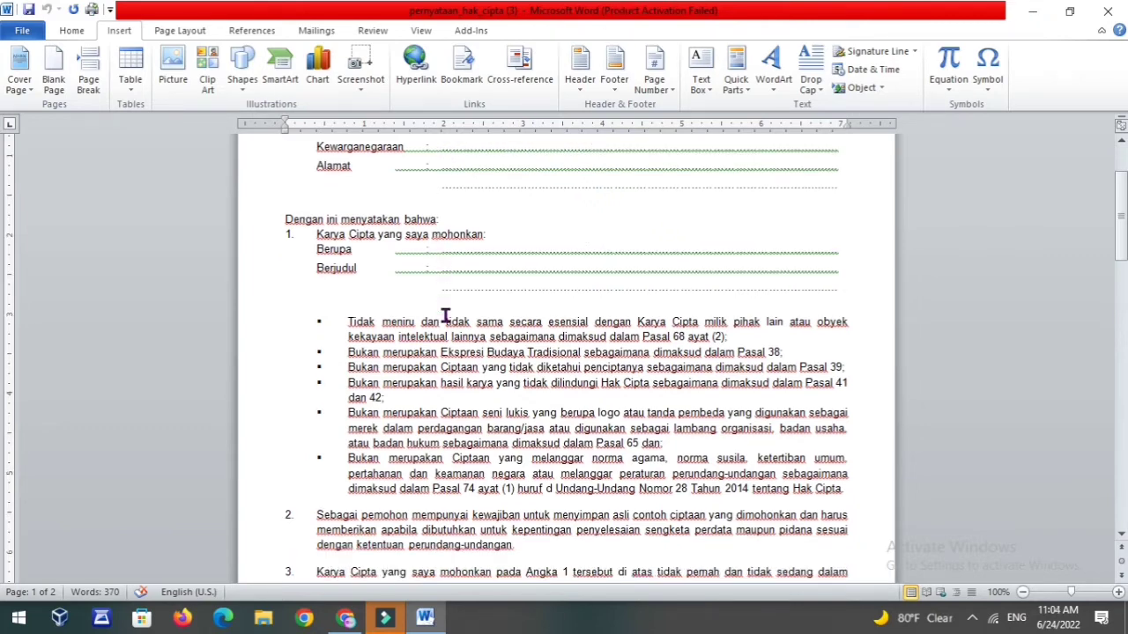
scroll(462, 307, "down", 1)
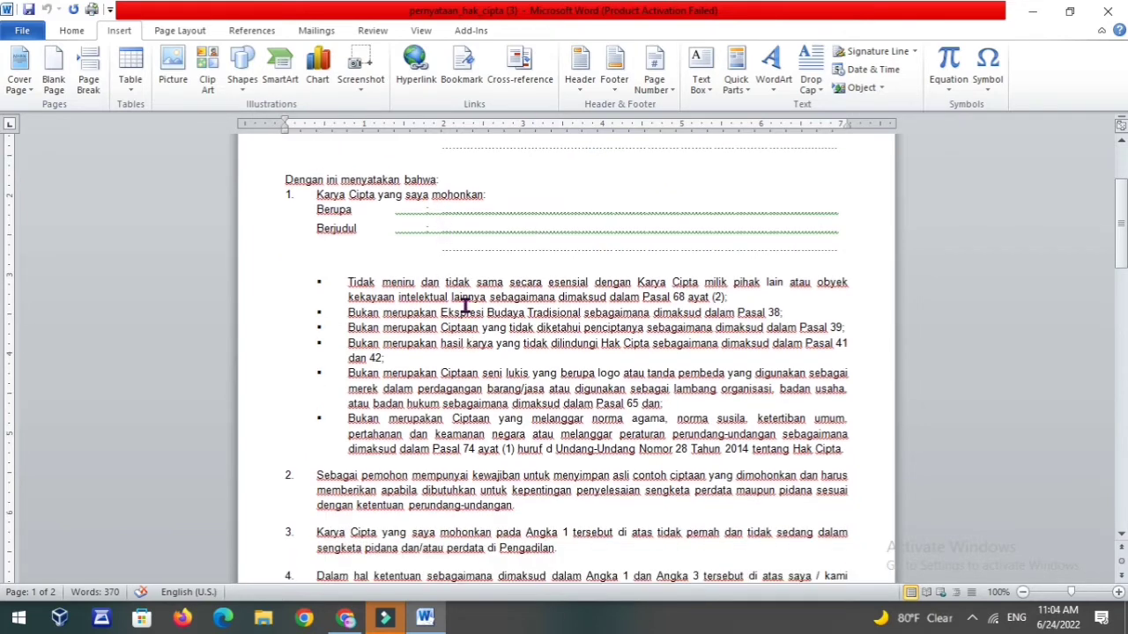
scroll(464, 304, "down", 1)
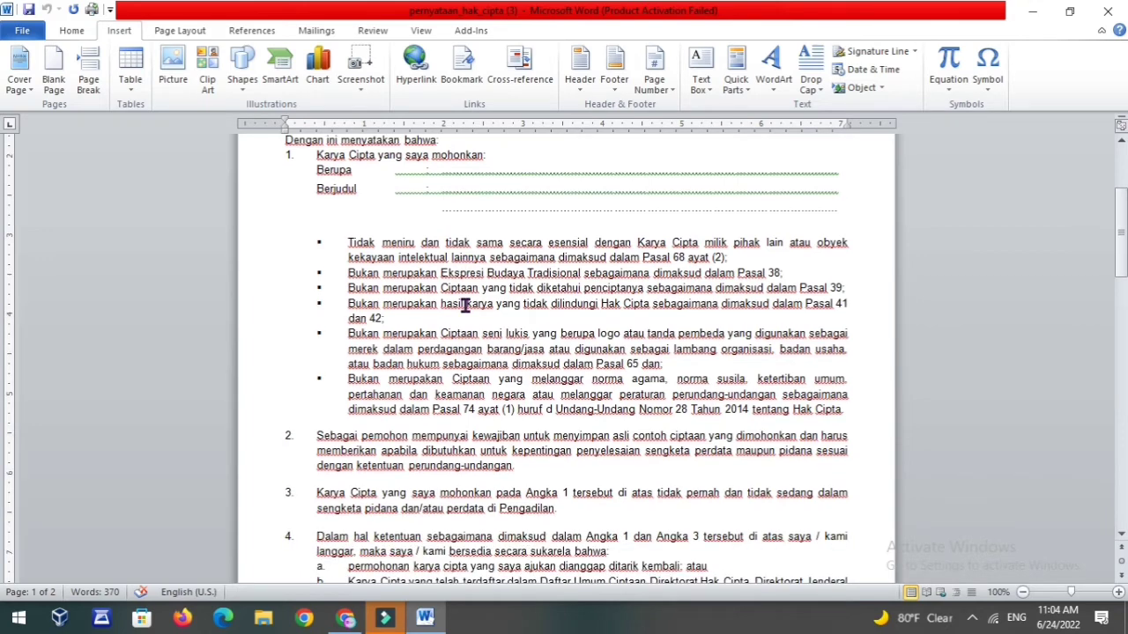
scroll(464, 304, "down", 10)
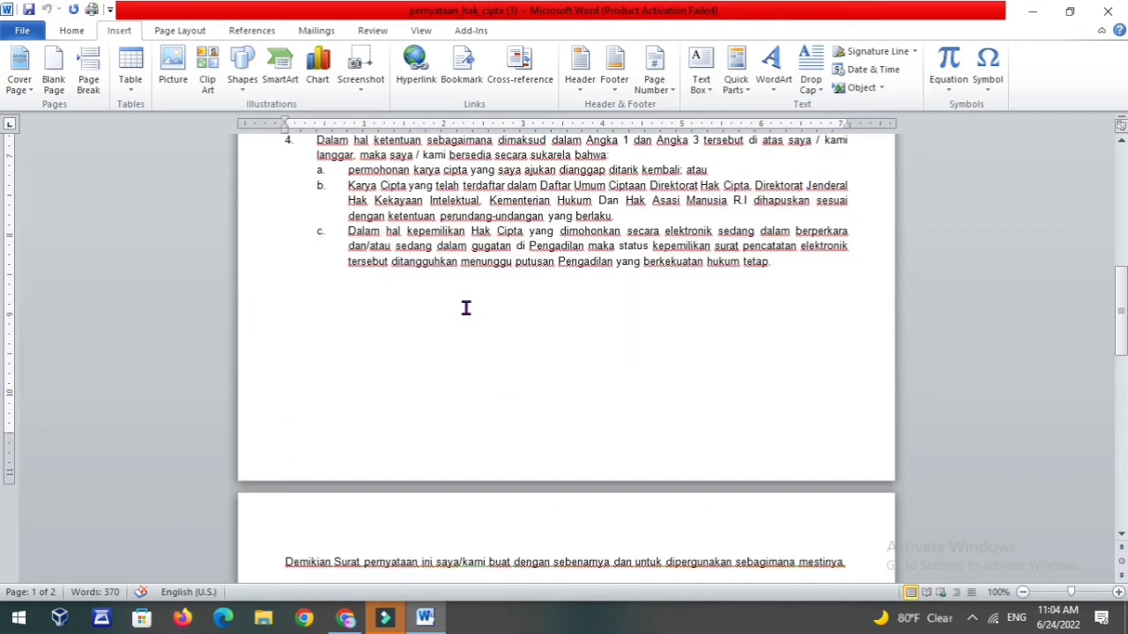
scroll(466, 307, "down", 7)
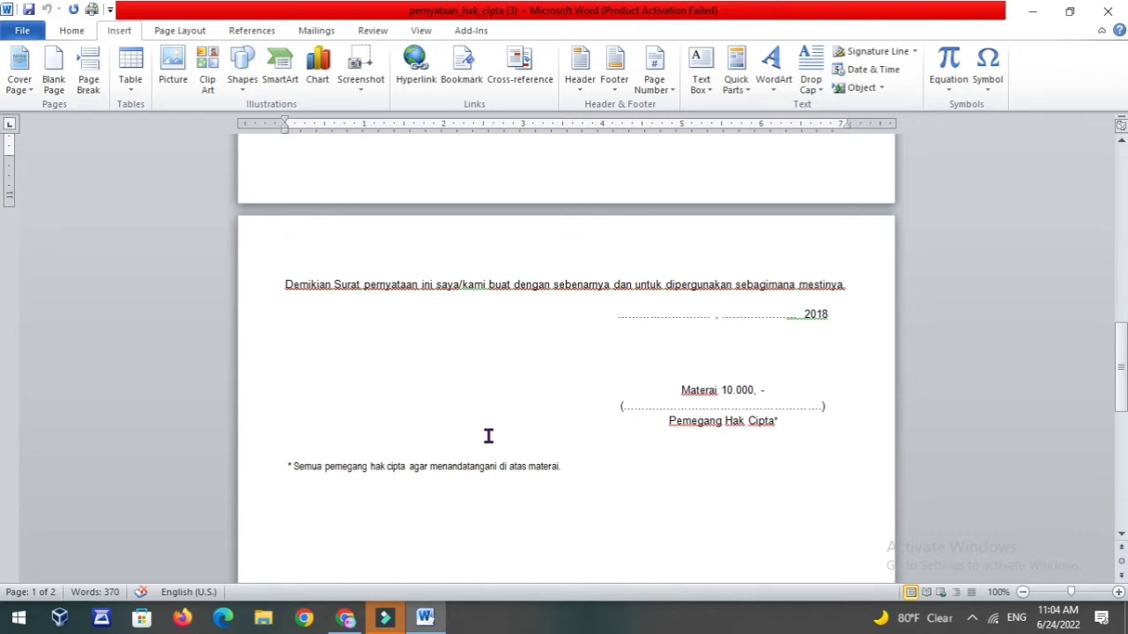
View the downloaded template_SPH copyright transfer letter, close it, and return to the e-Hakcipta registration page in Chrome.
left_click(348, 622)
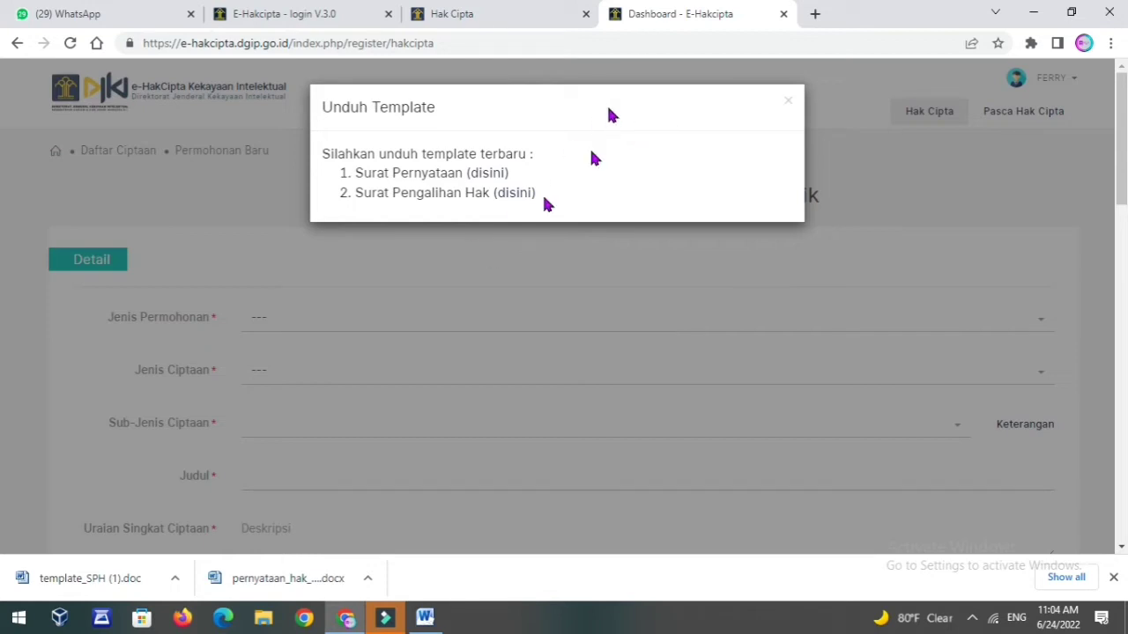
left_click(95, 581)
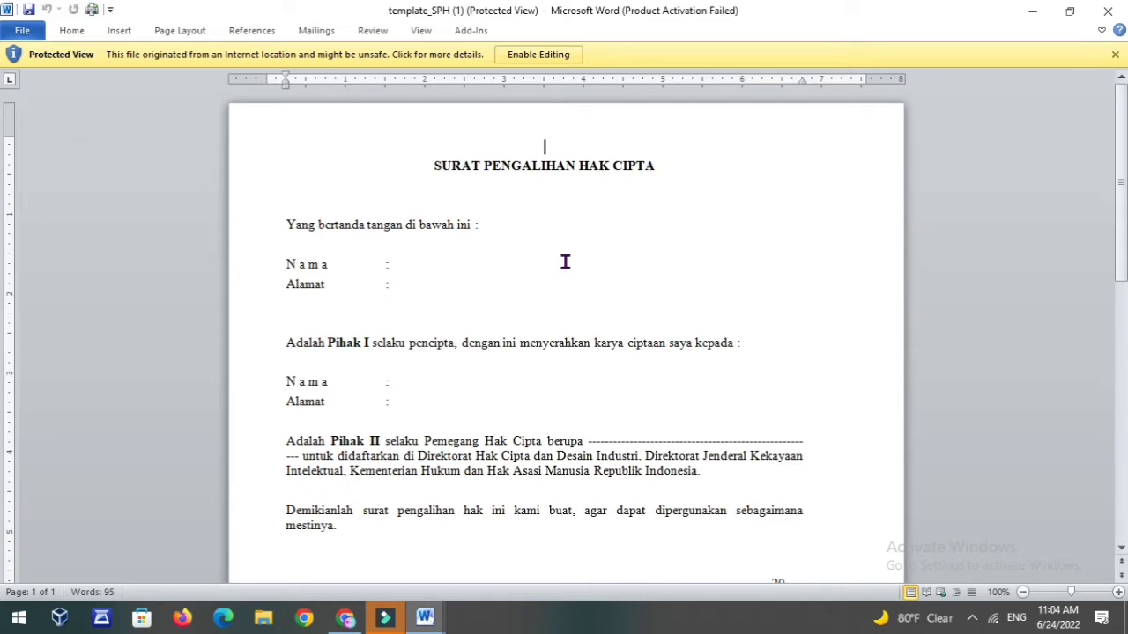
left_click(1118, 7)
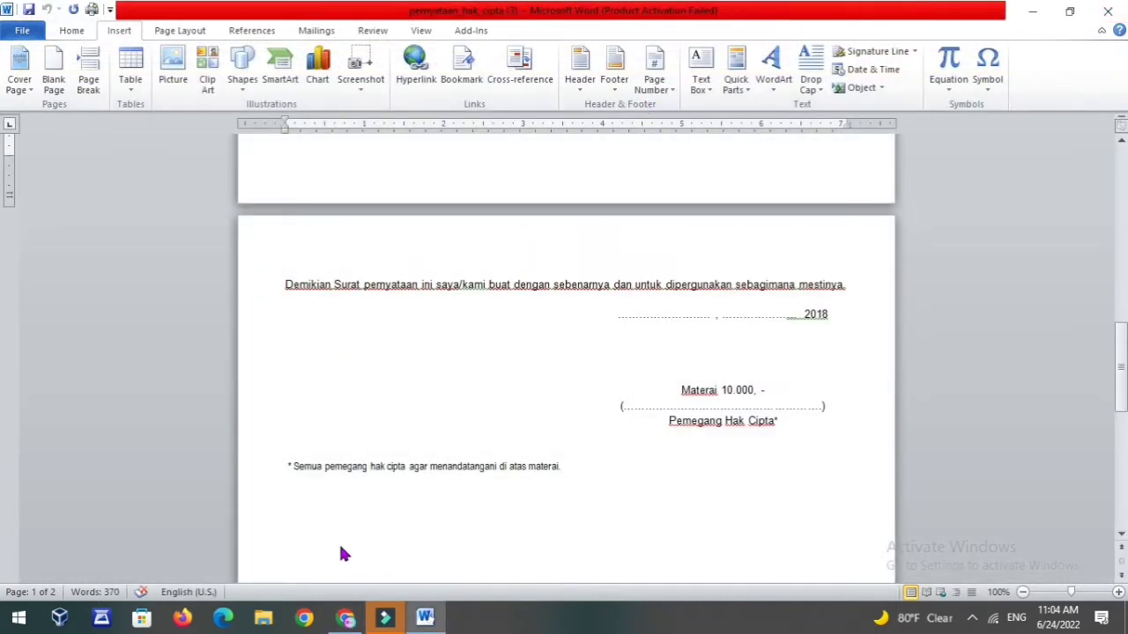
left_click(345, 618)
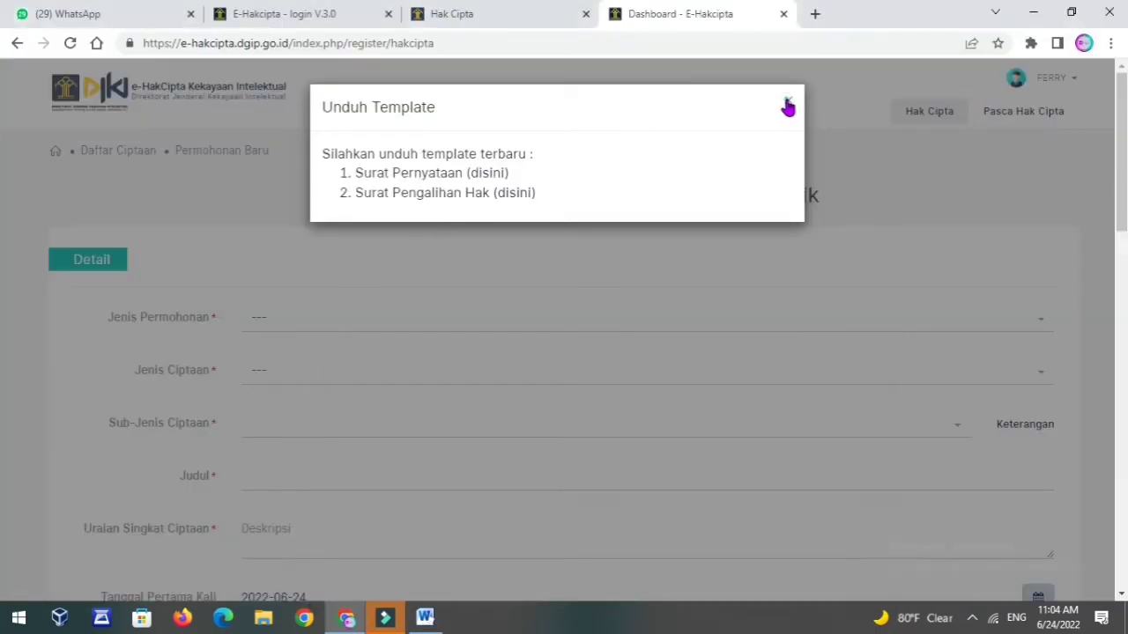
Dismiss the Unduh Template notice and set Jenis Permohonan to Umum in the application form.
left_click(787, 107)
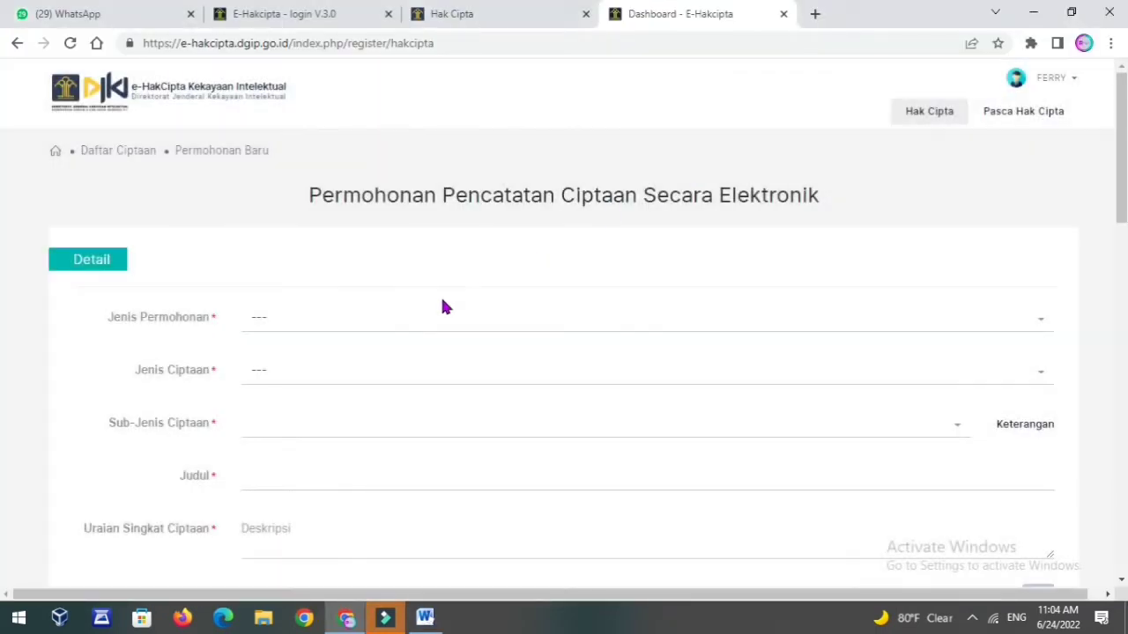
scroll(445, 306, "down", 1)
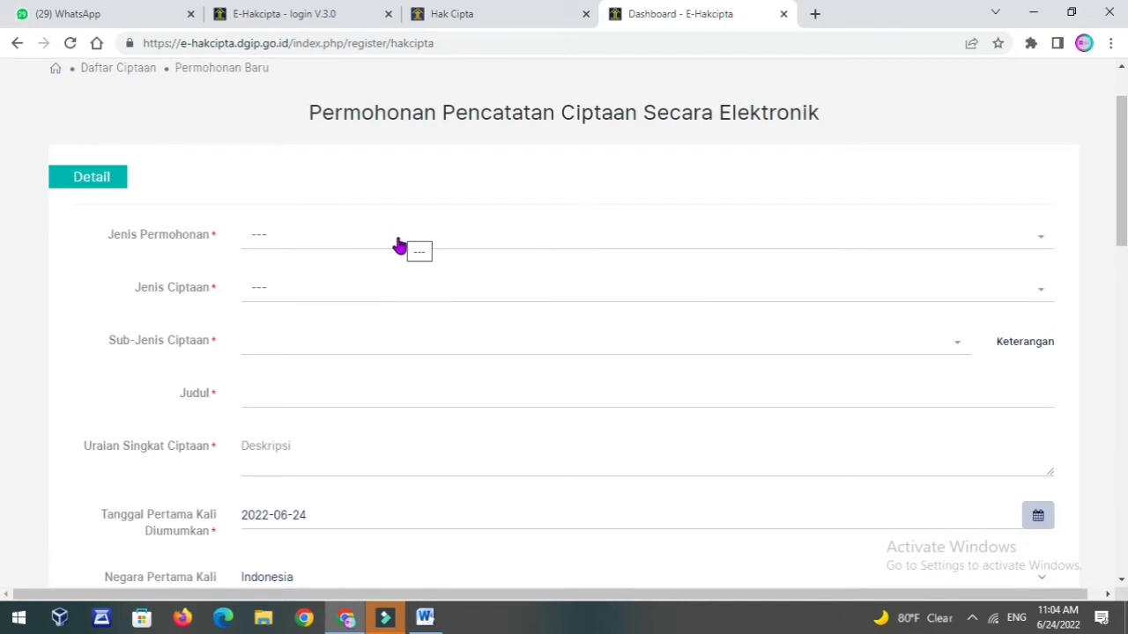
scroll(396, 243, "down", 3)
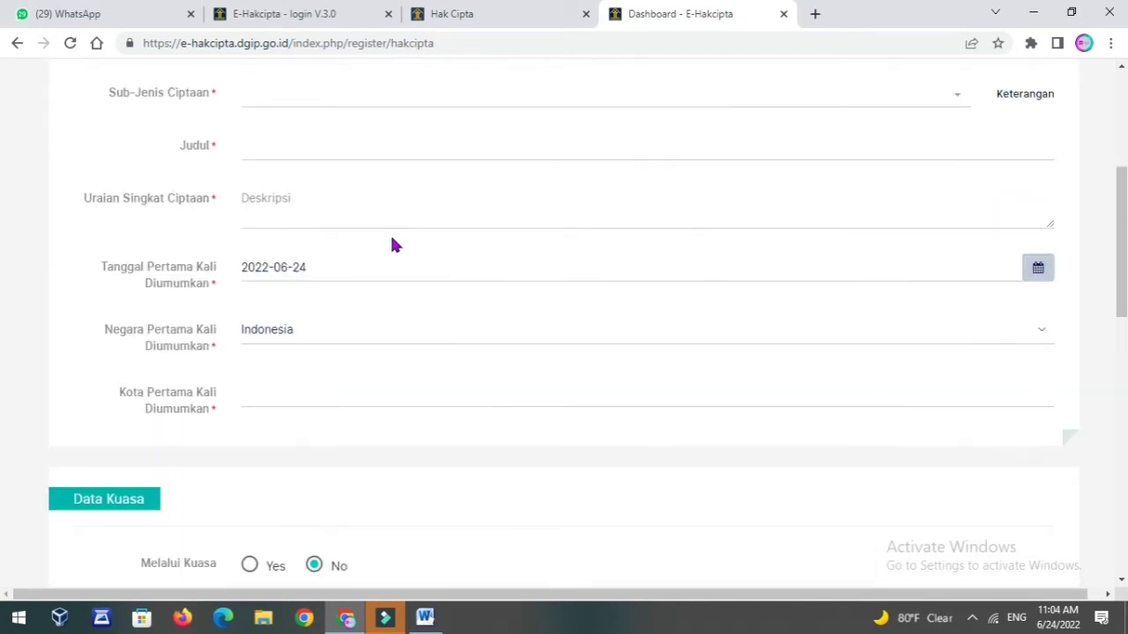
scroll(394, 243, "up", 2)
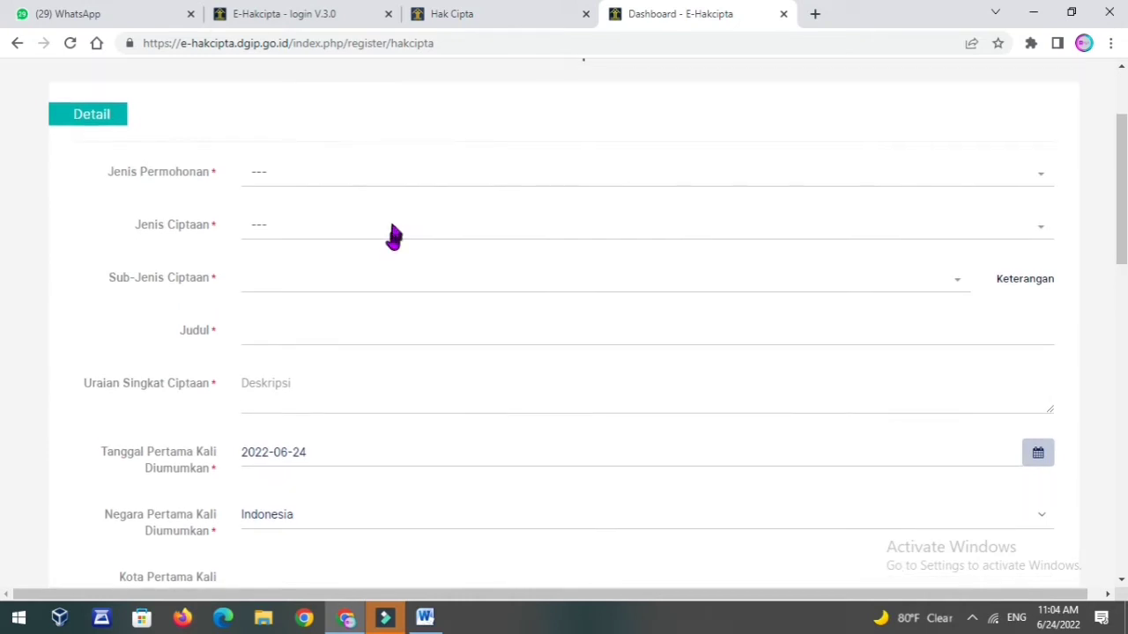
scroll(394, 236, "up", 2)
left_click(335, 322)
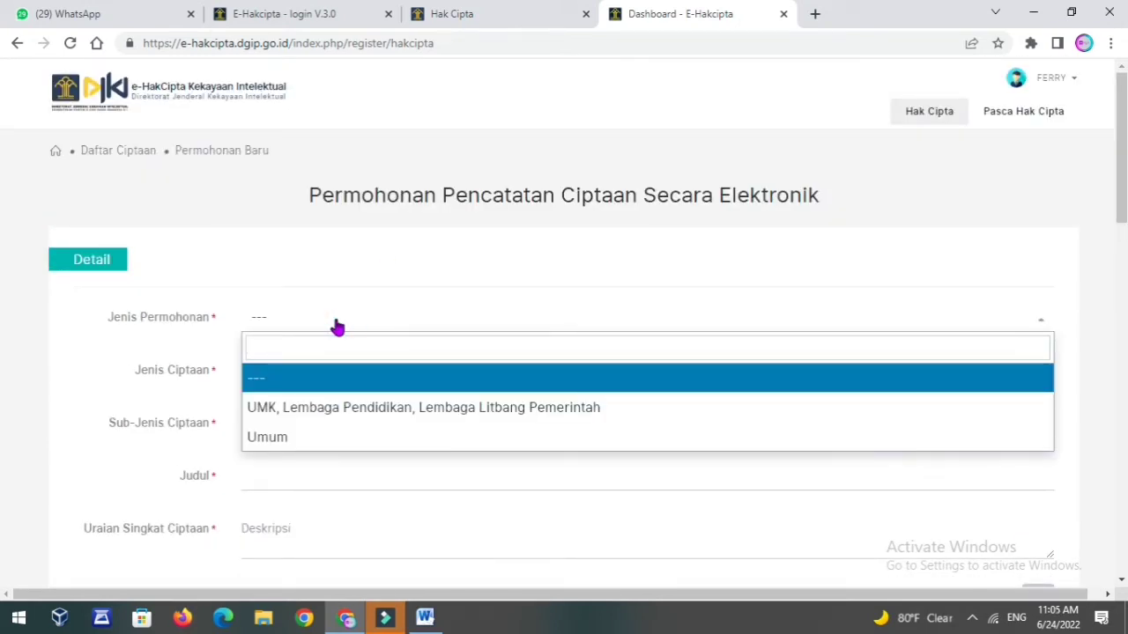
left_click(289, 441)
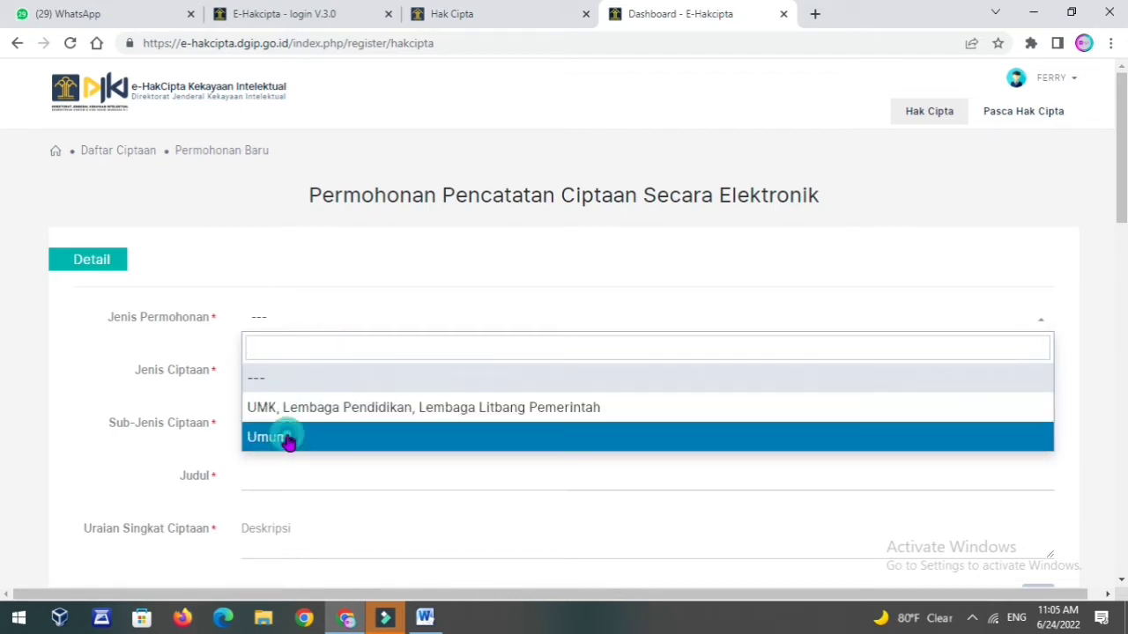
Set Jenis Ciptaan to Karya Audio Visual after reviewing the available creation types.
left_click(302, 377)
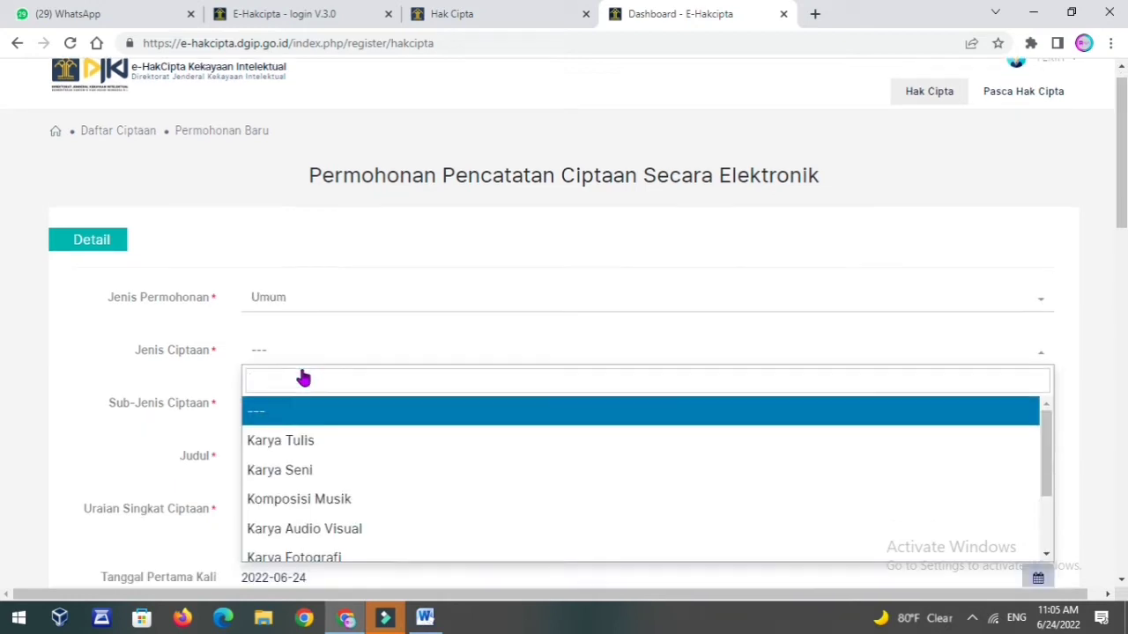
scroll(305, 377, "down", 1)
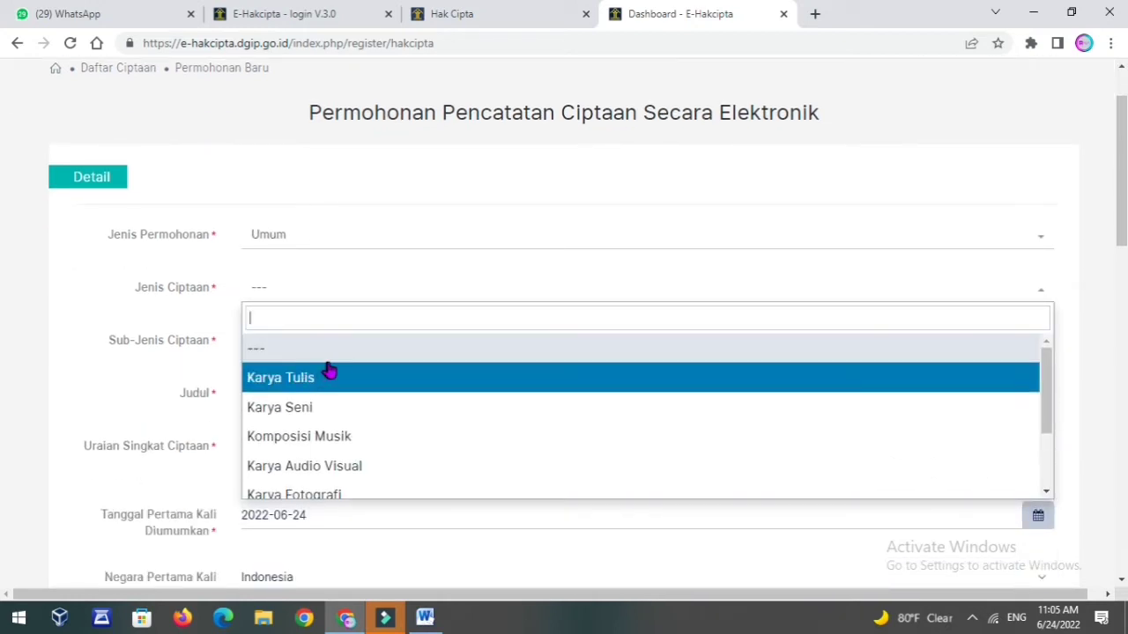
scroll(335, 377, "down", 2)
scroll(343, 420, "down", 1)
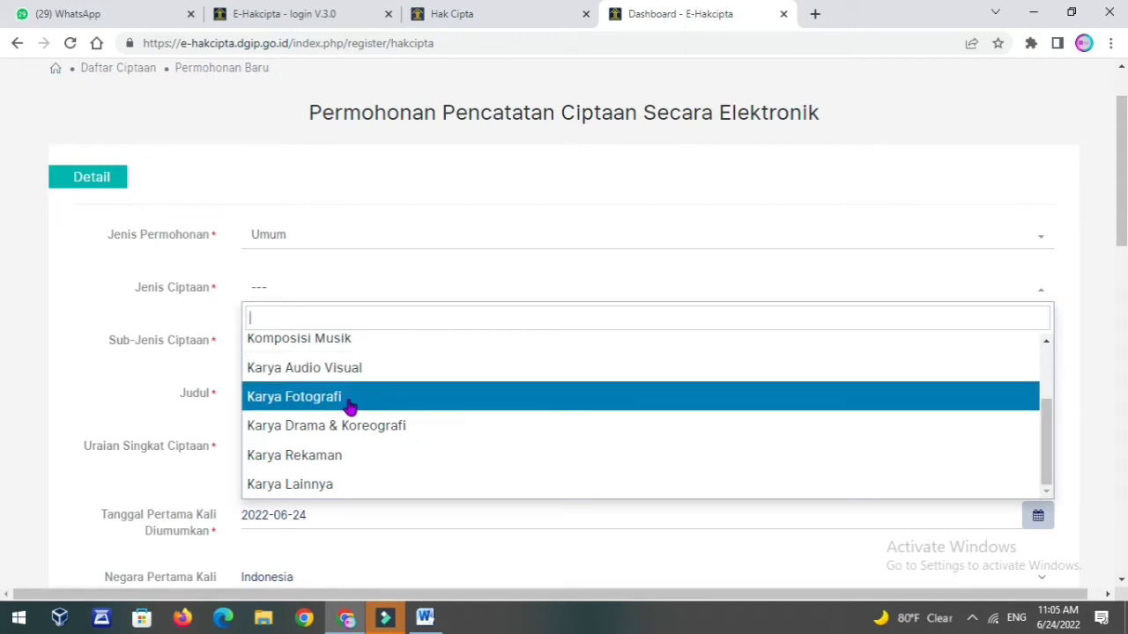
scroll(349, 407, "up", 2)
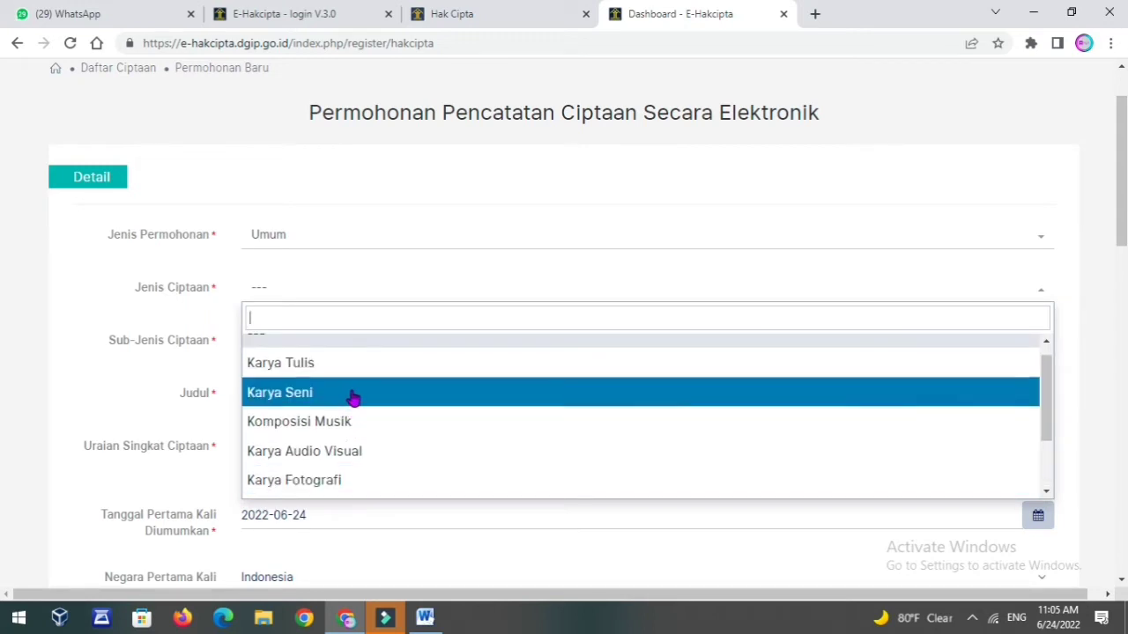
scroll(350, 401, "up", 1)
scroll(353, 403, "down", 2)
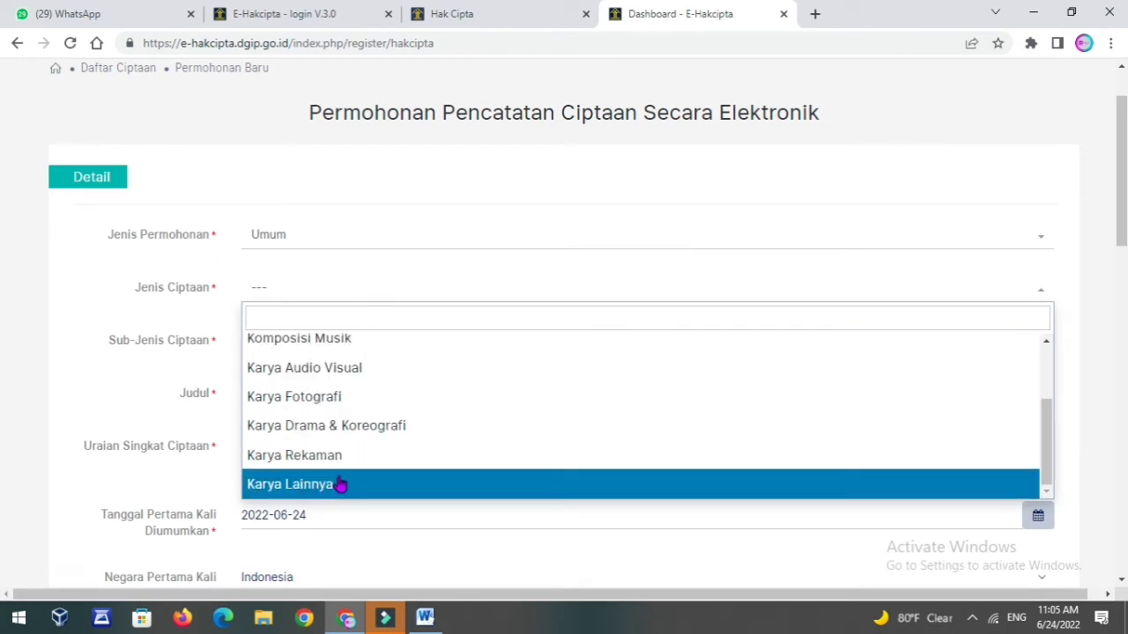
scroll(340, 478, "up", 1)
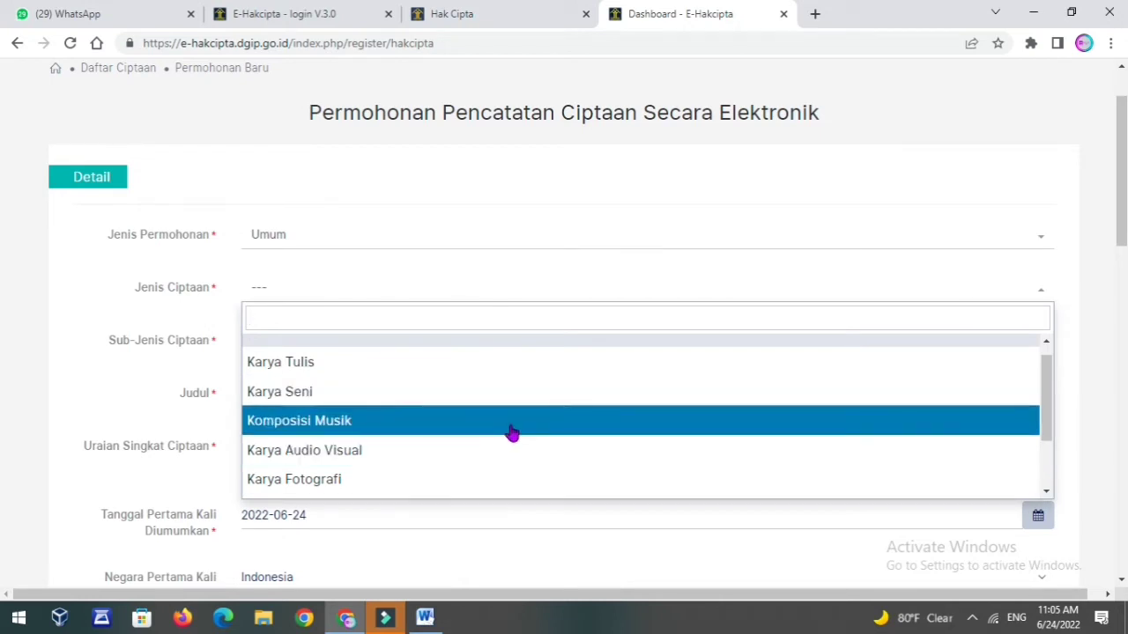
left_click(482, 453)
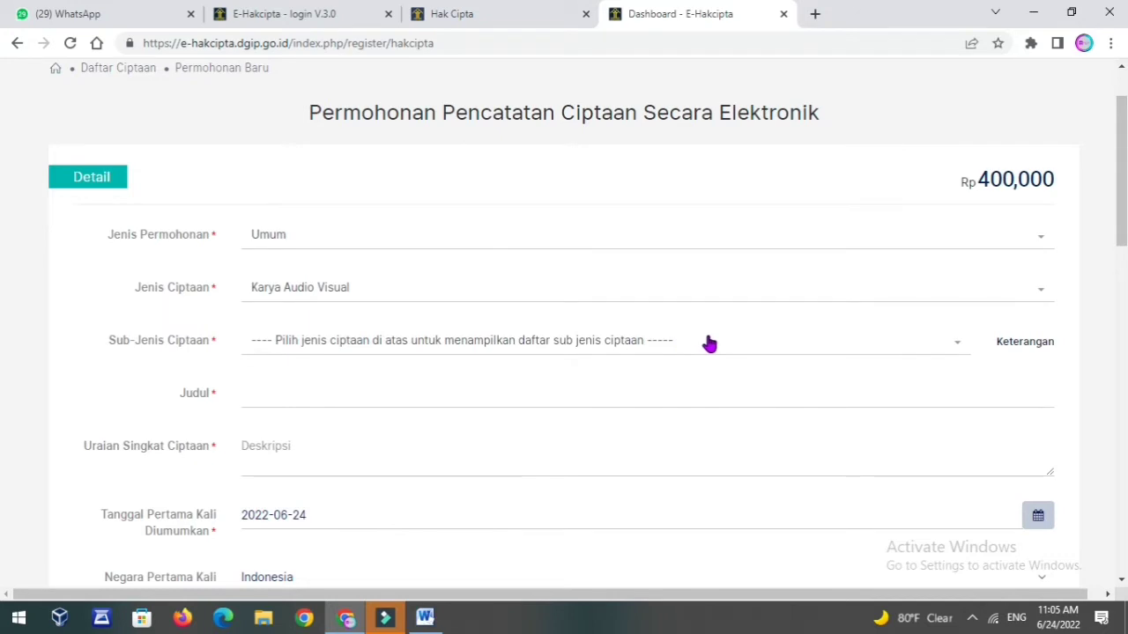
Set Sub-Jenis Ciptaan to Karya Rekaman Video.
left_click(595, 348)
scroll(532, 430, "down", 4)
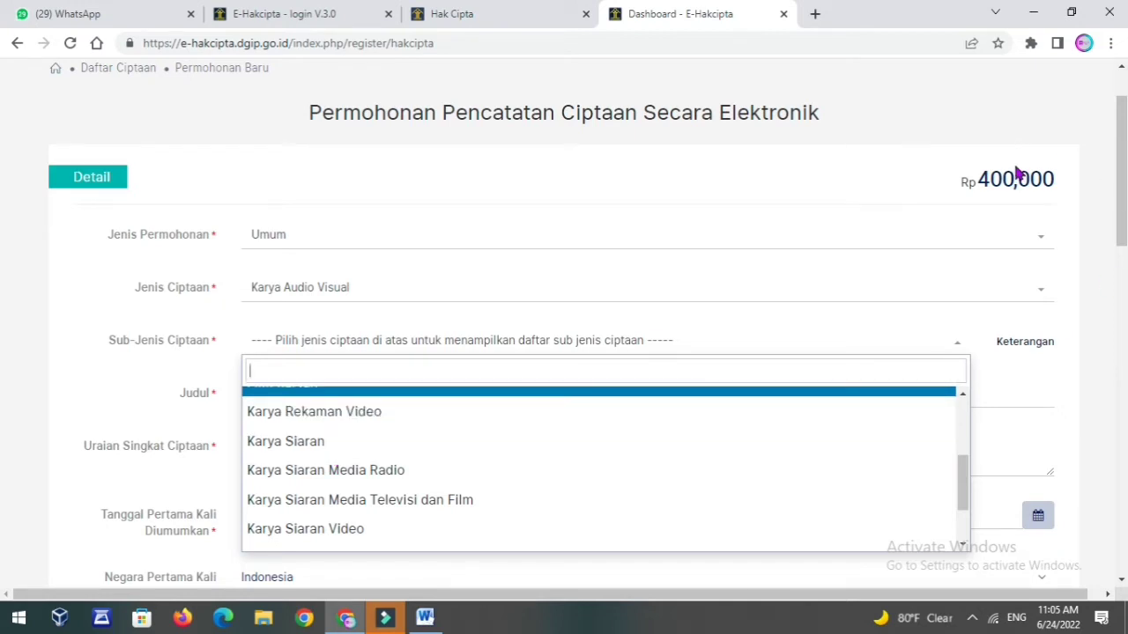
left_click(385, 426)
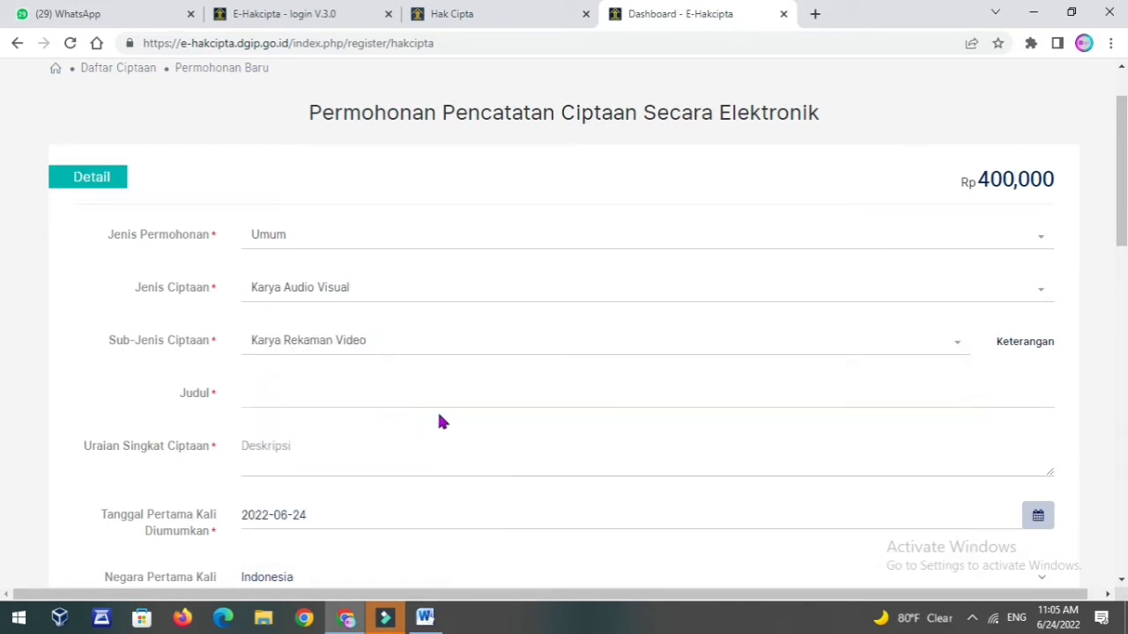
Review the form's title, short description, first publication date, country and city fields, and the Data Kuasa and Data Pencipta sections.
scroll(450, 395, "down", 1)
left_click(282, 309)
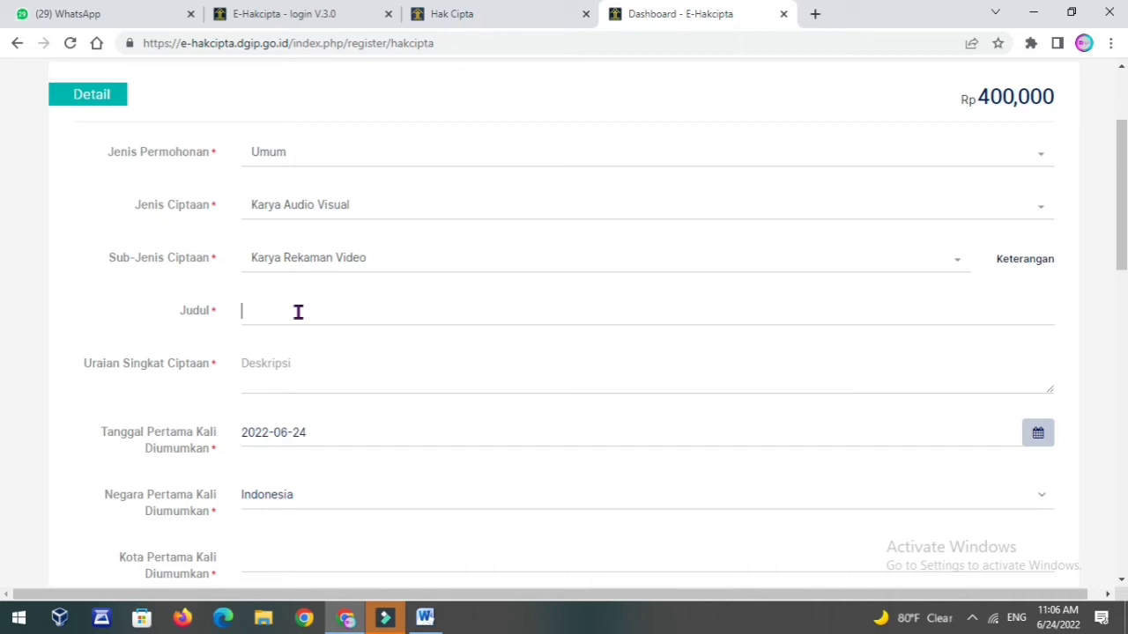
scroll(291, 326, "down", 1)
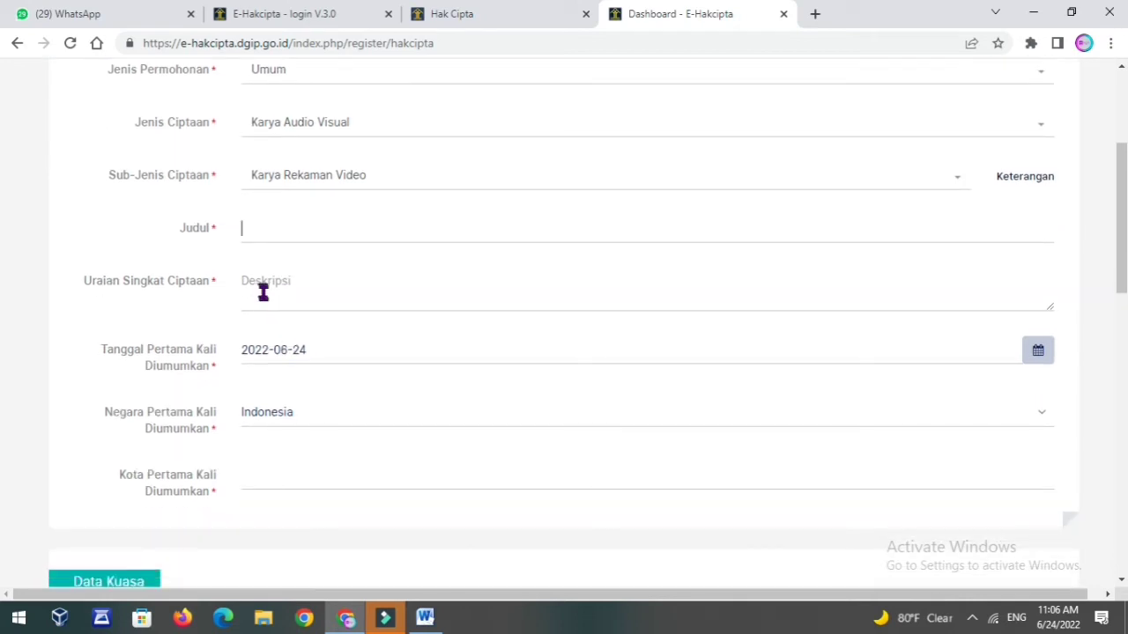
left_click(263, 287)
scroll(385, 303, "down", 1)
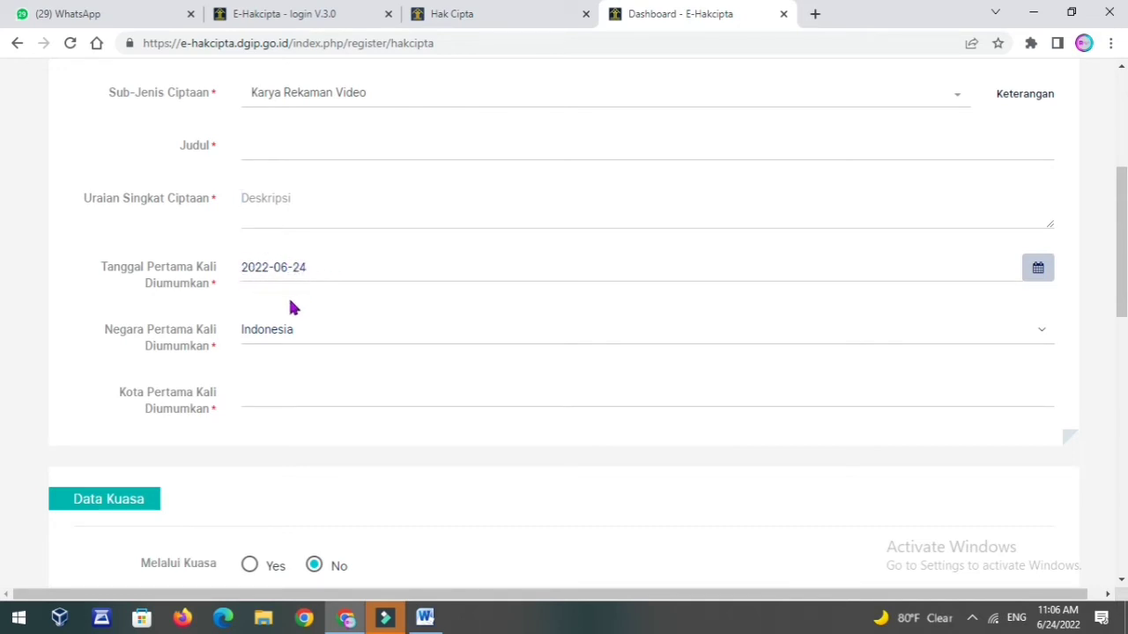
scroll(282, 313, "down", 1)
left_click(265, 321)
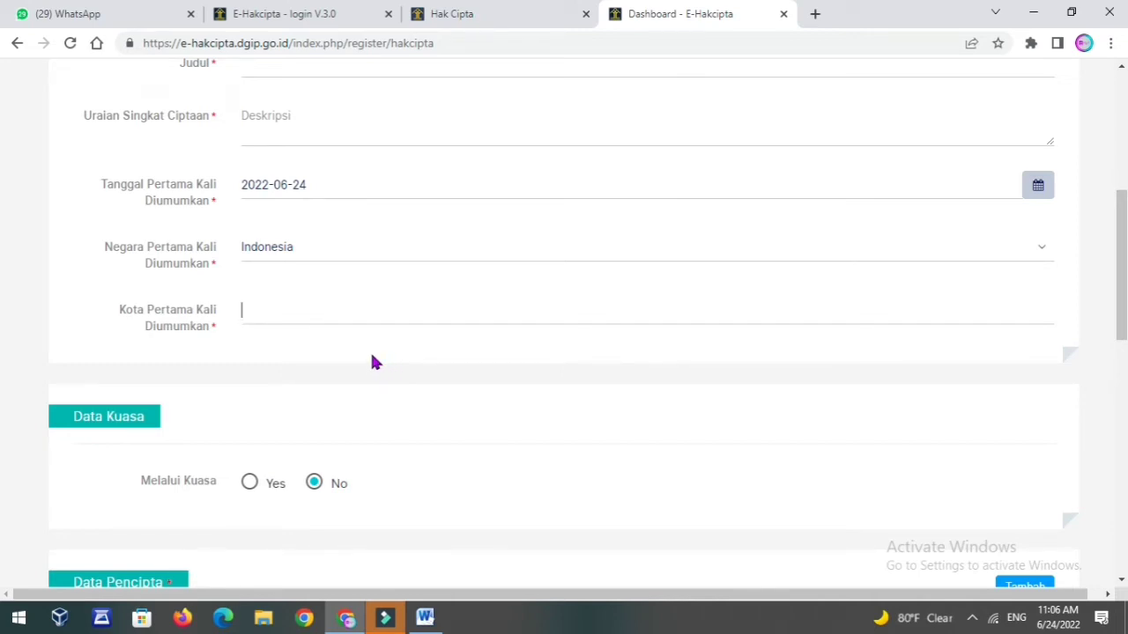
scroll(265, 319, "down", 1)
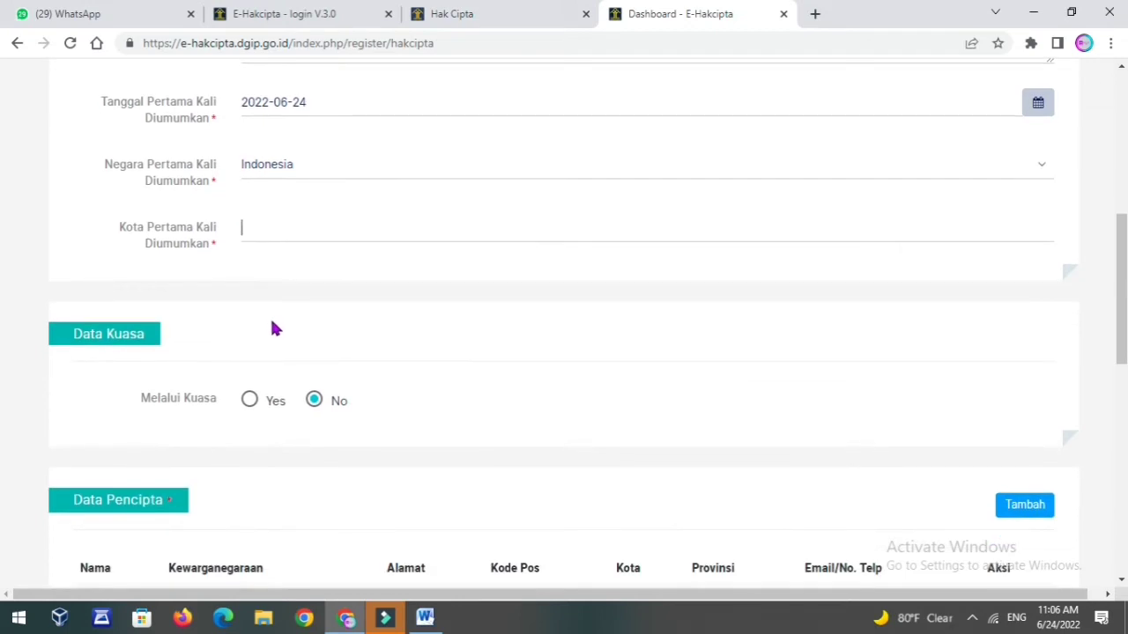
scroll(270, 316, "down", 1)
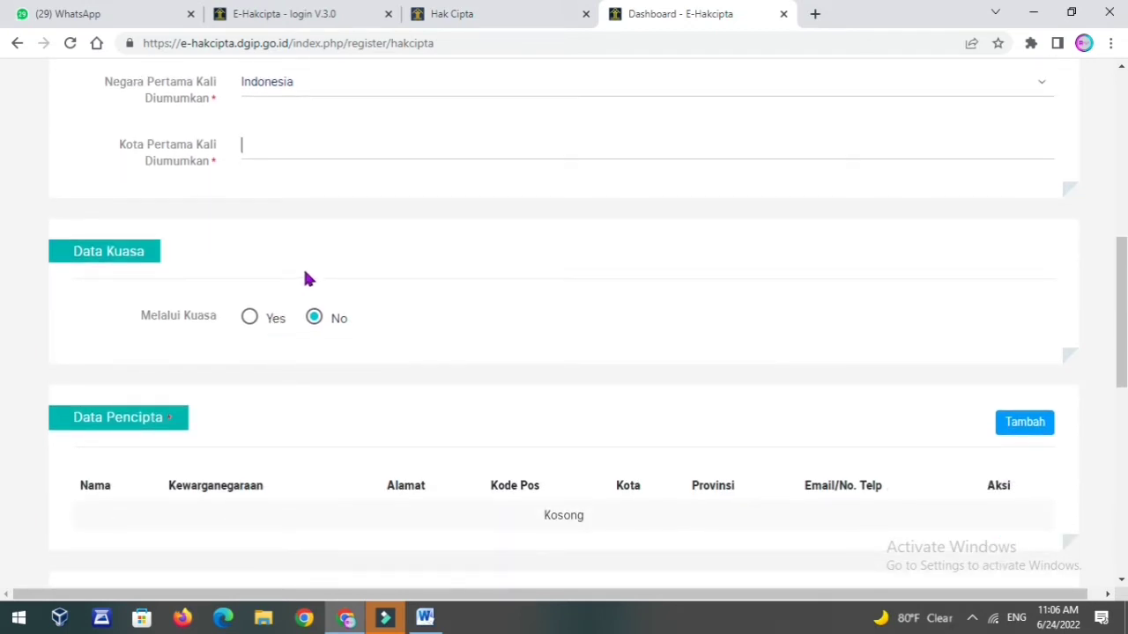
scroll(374, 232, "down", 1)
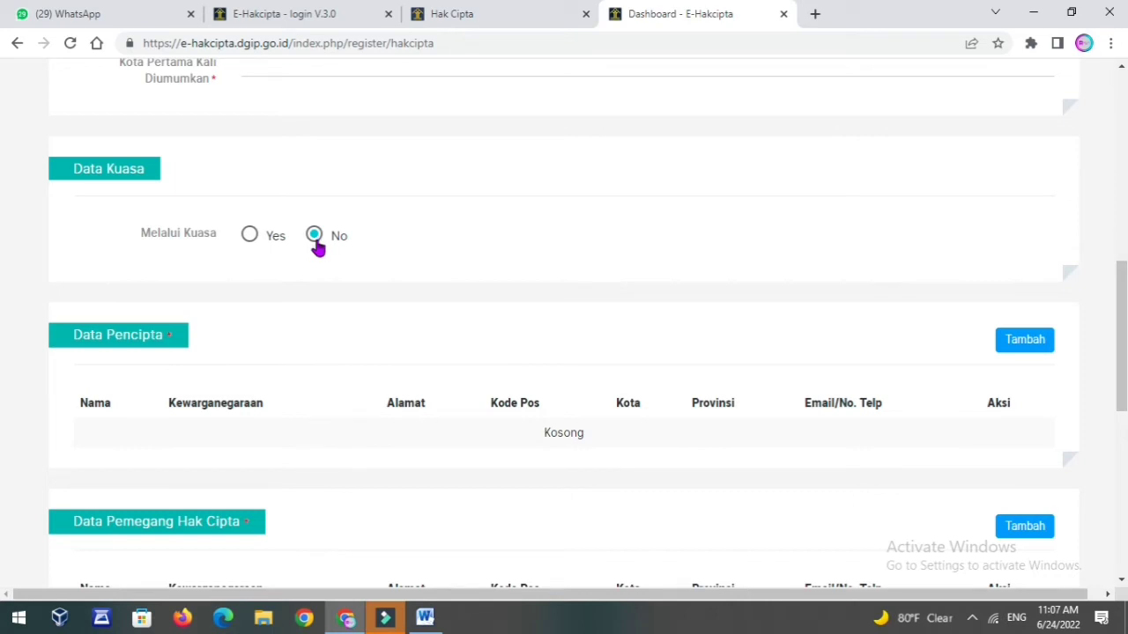
Open the Tambah Pencipta form from Data Pencipta, examine its personal data, address and ownership fields, and close it without adding a creator.
scroll(317, 247, "down", 1)
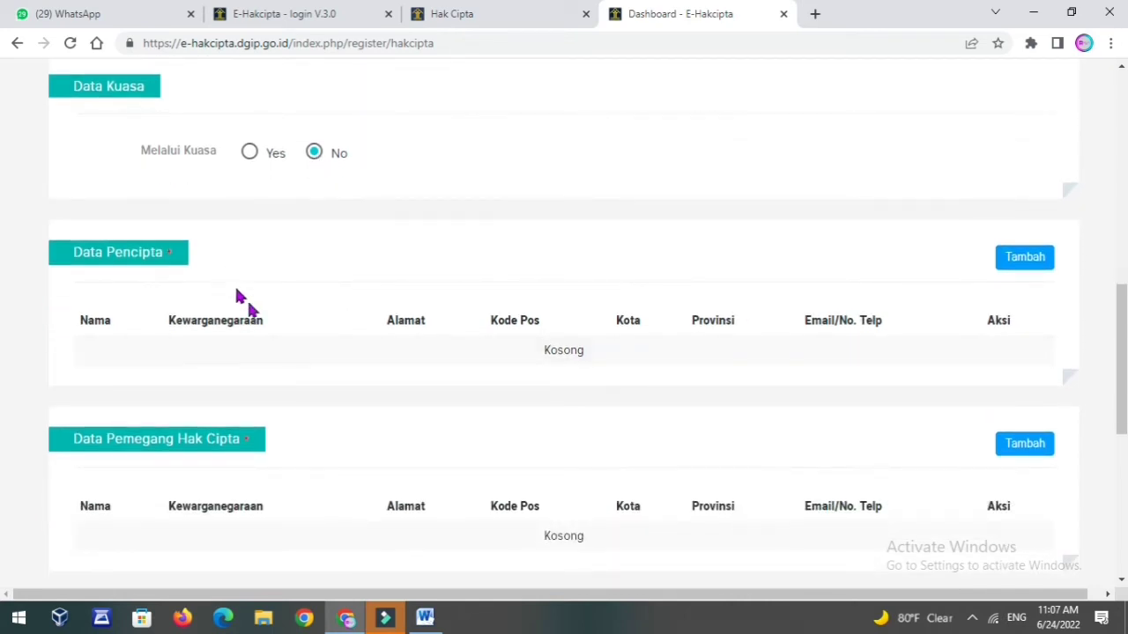
scroll(248, 304, "down", 1)
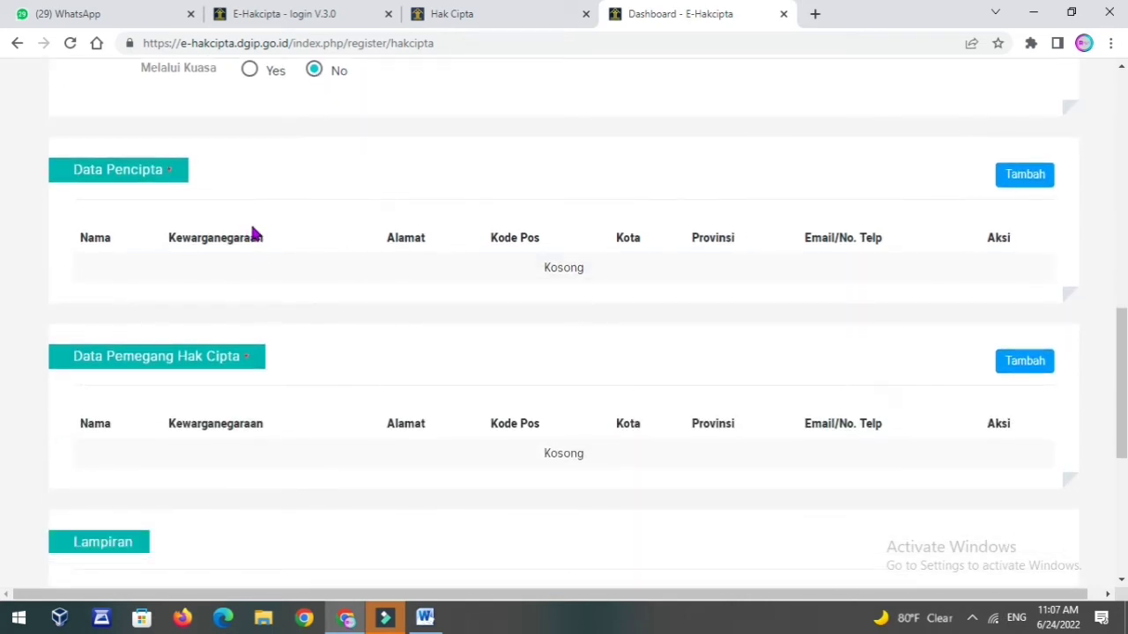
left_click(1022, 179)
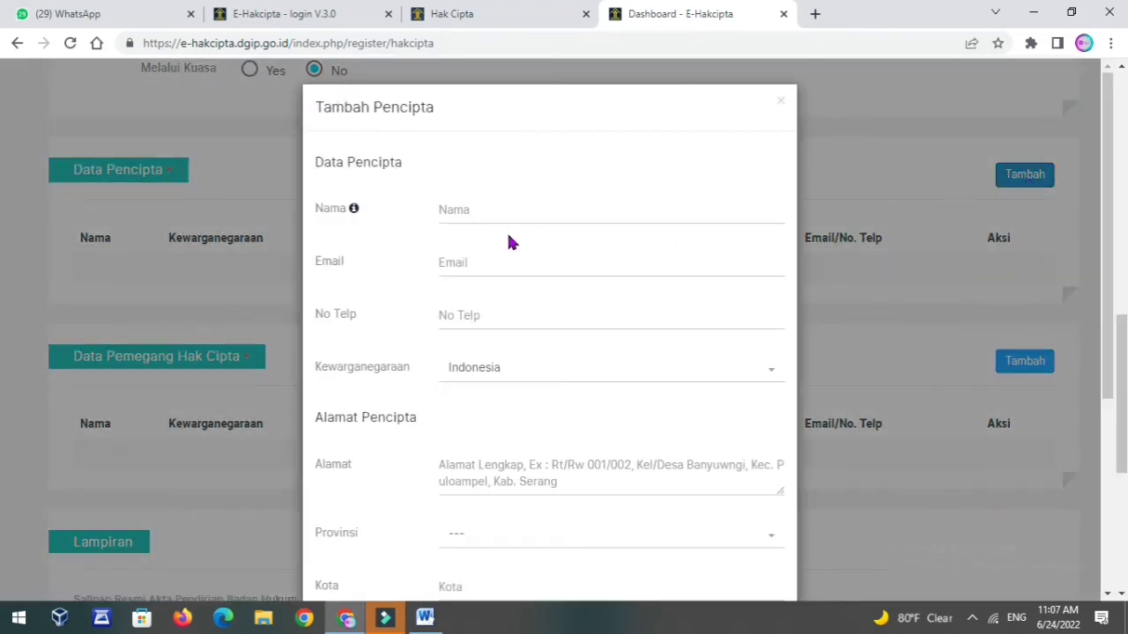
scroll(502, 212, "down", 1)
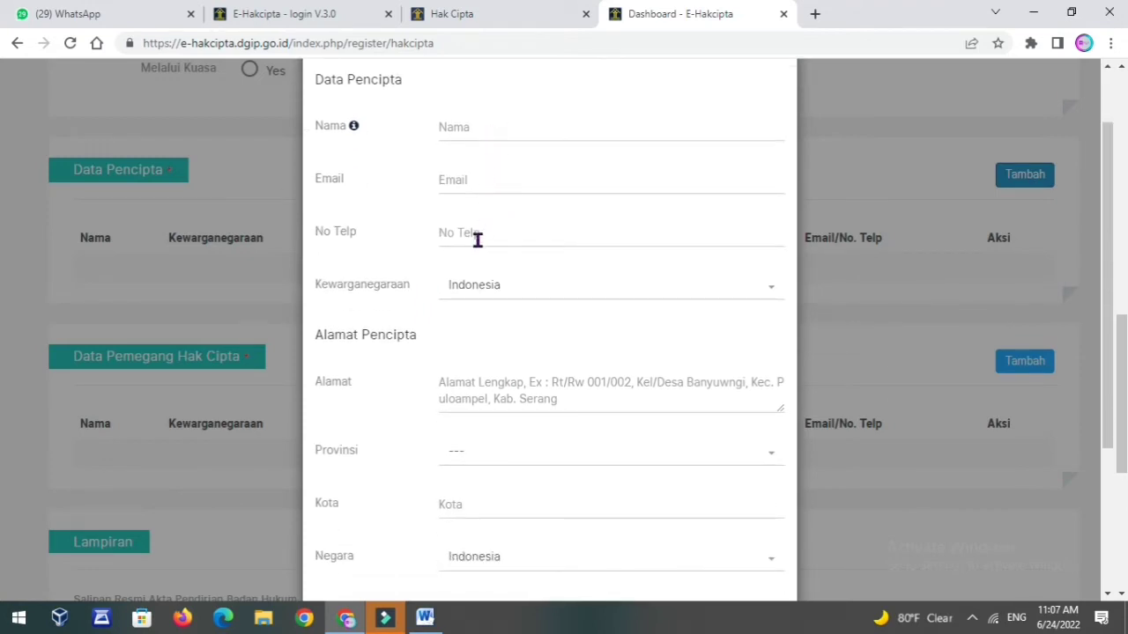
scroll(532, 322, "down", 1)
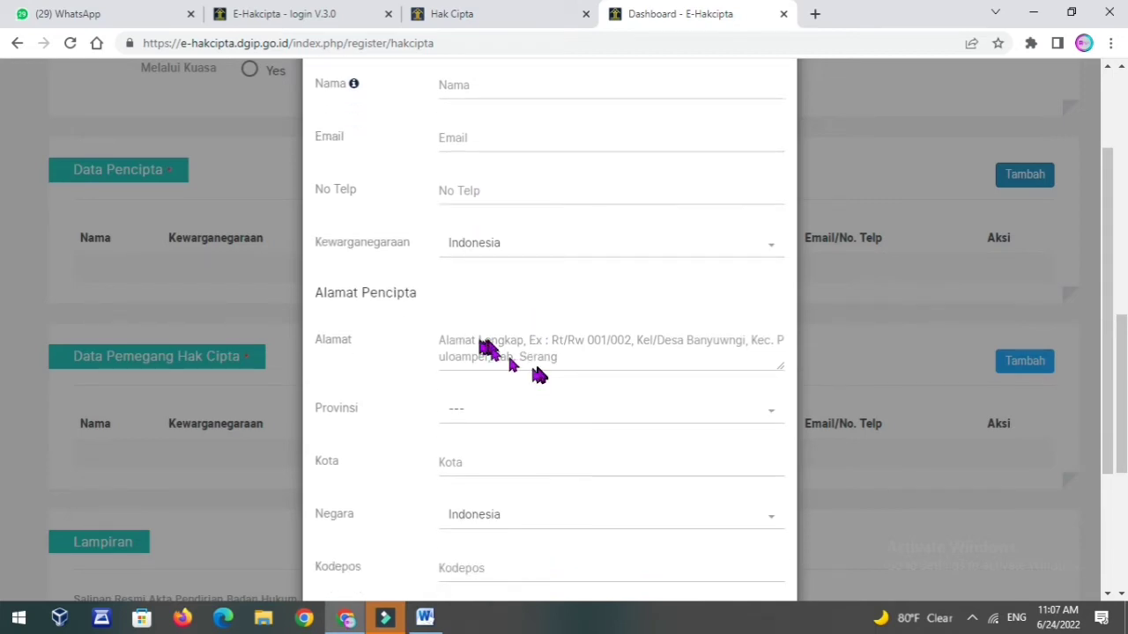
scroll(520, 370, "down", 1)
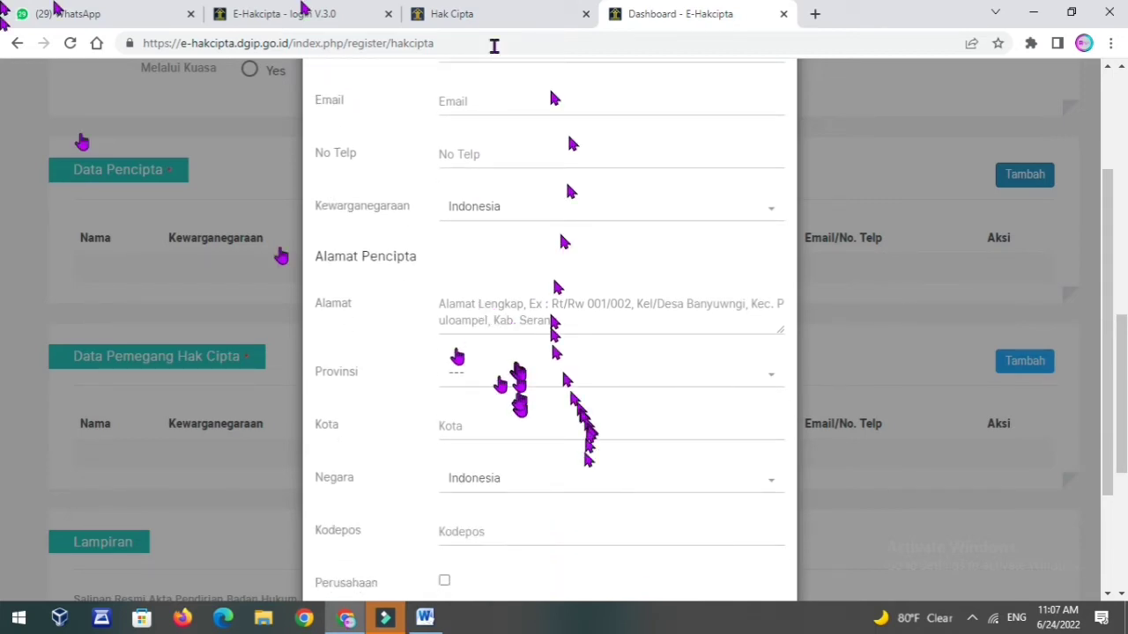
scroll(616, 528, "down", 4)
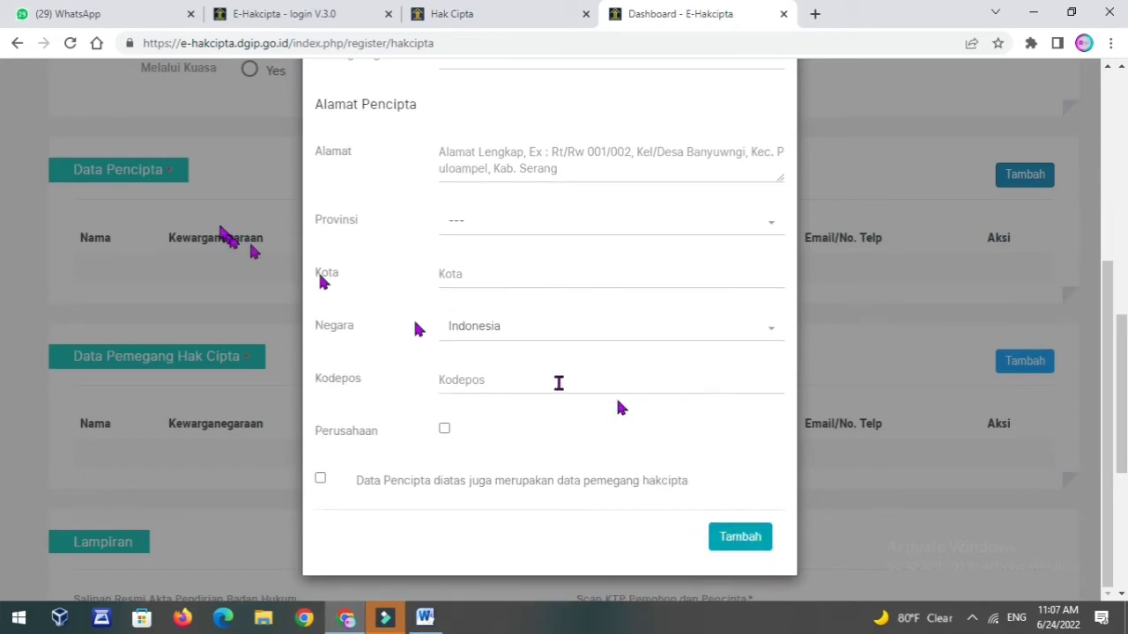
left_click(235, 166)
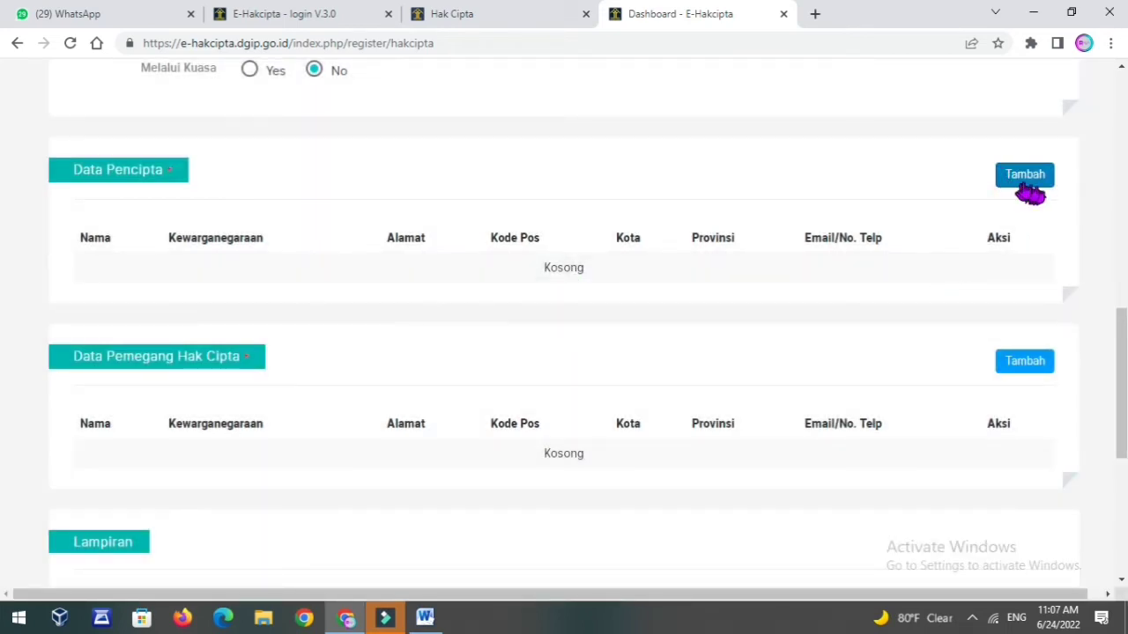
Open the Tambah Pemegang Hak Cipta form, examine its holder data and address fields, and close it without adding a holder.
scroll(151, 379, "down", 1)
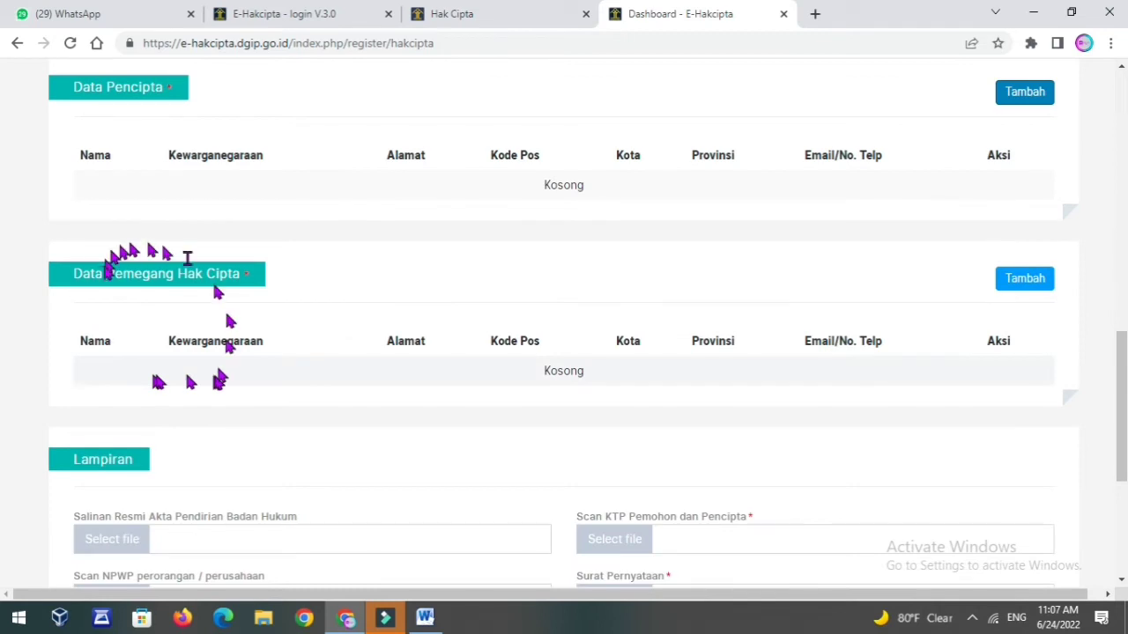
left_click(1026, 280)
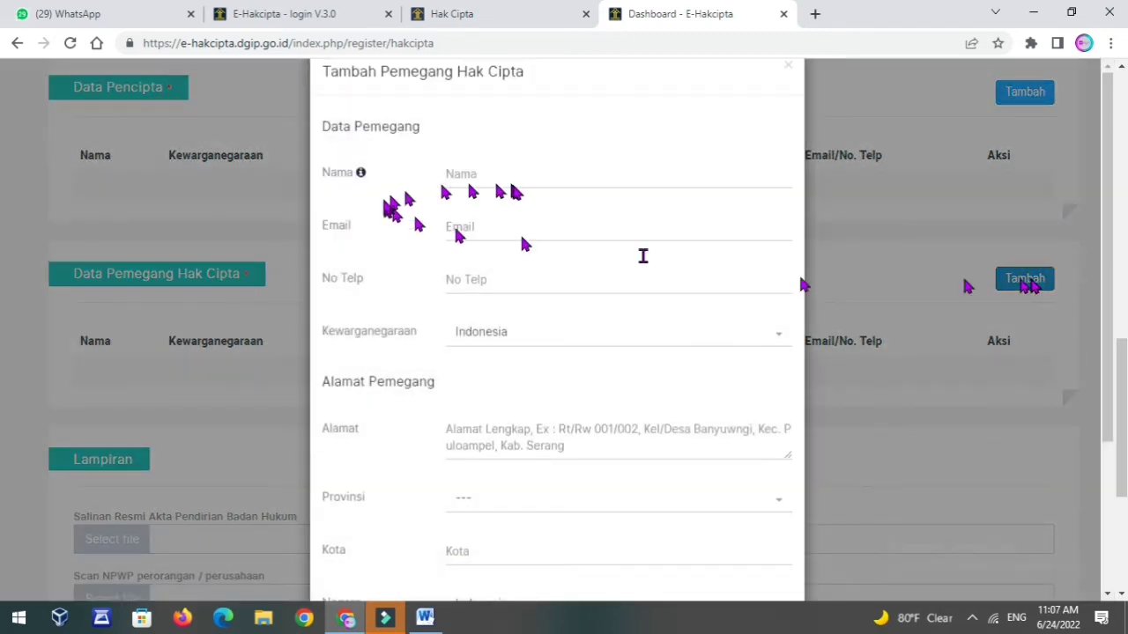
scroll(489, 262, "down", 1)
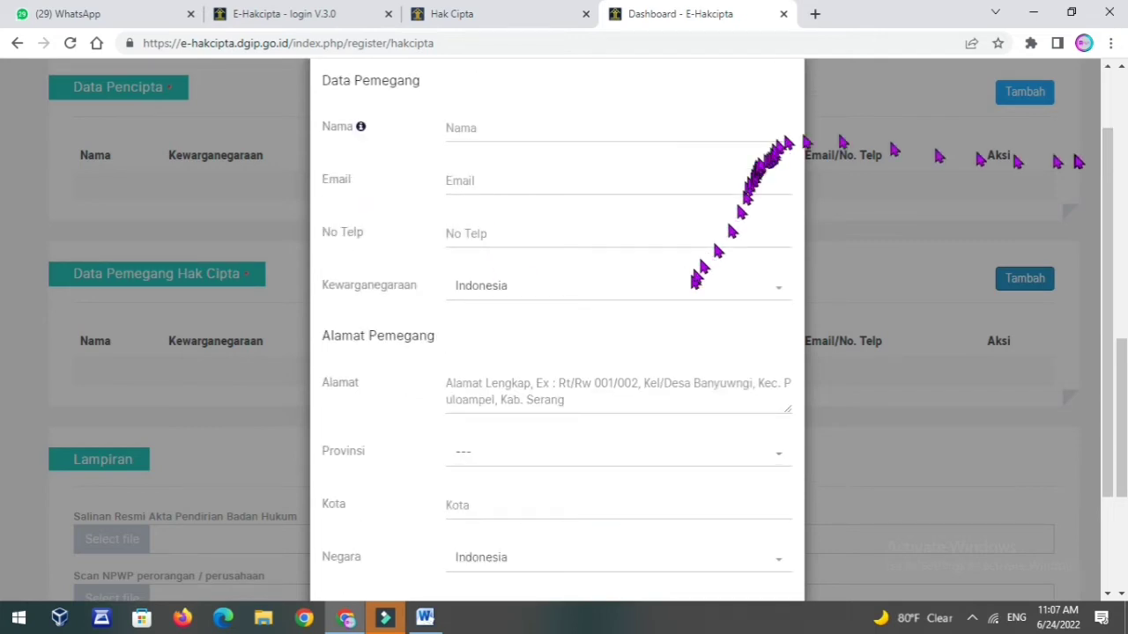
scroll(2, 326, "up", 1)
scroll(779, 141, "up", 1)
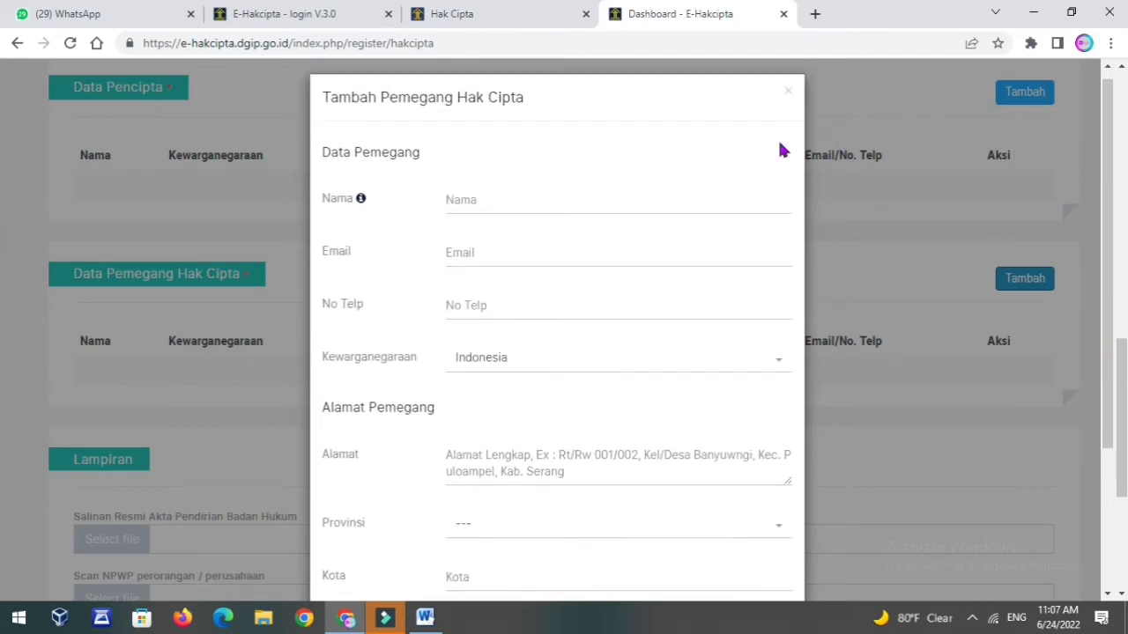
left_click(787, 93)
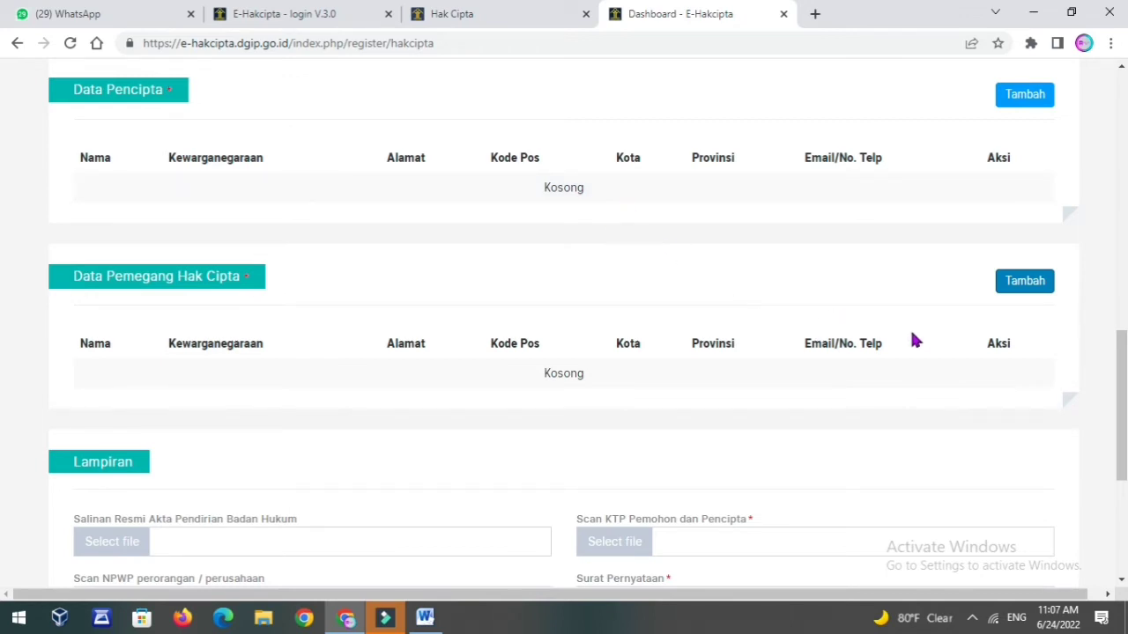
Review the attachment fields in the Lampiran section, including the required uploads and the Contoh Ciptaan (Link) field.
scroll(819, 352, "down", 1)
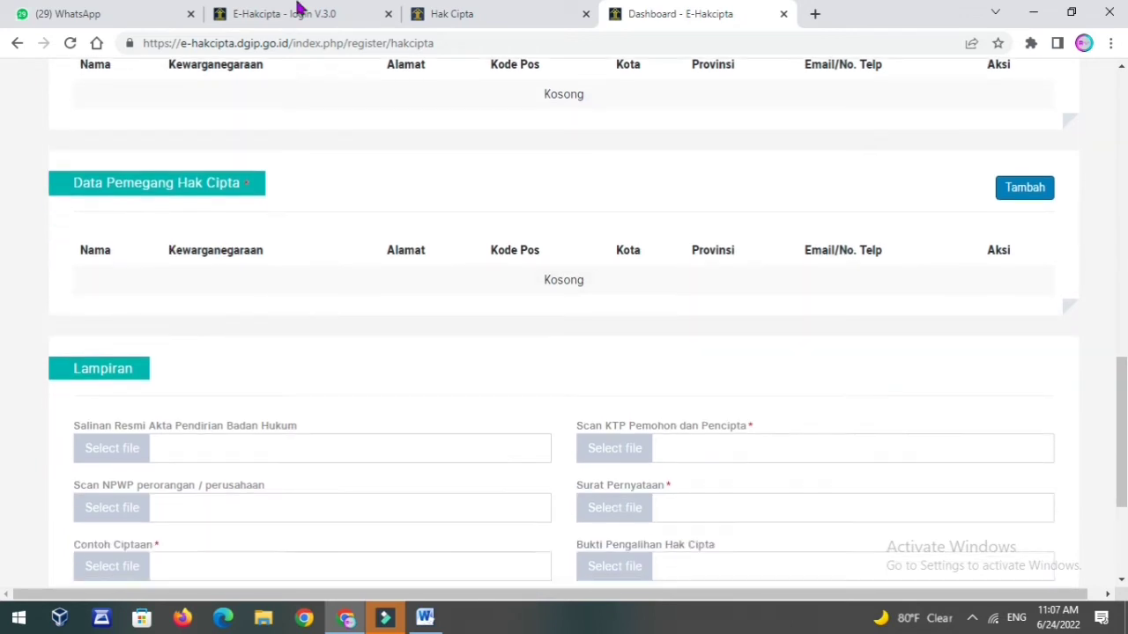
scroll(90, 89, "down", 1)
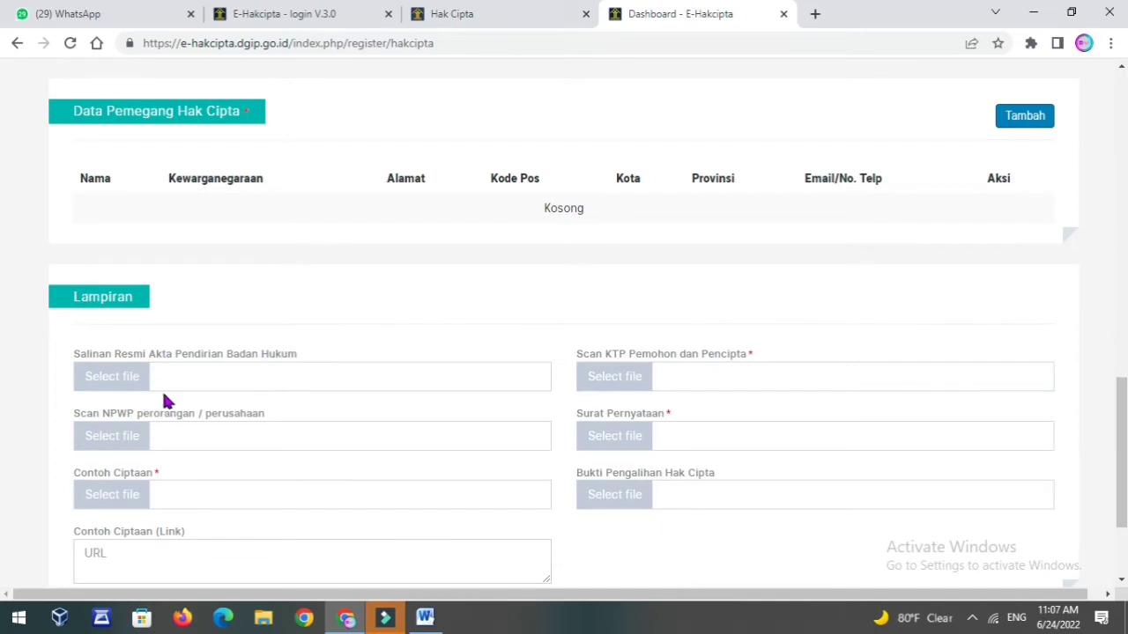
scroll(209, 378, "down", 2)
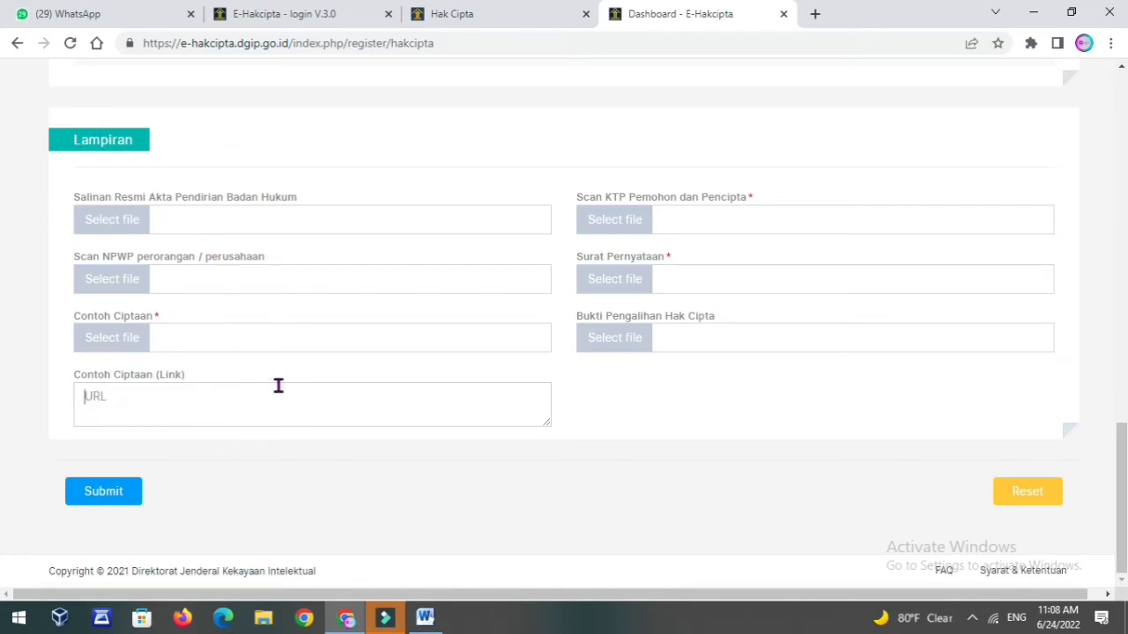
scroll(280, 388, "up", 4)
scroll(281, 388, "up", 2)
scroll(277, 370, "down", 5)
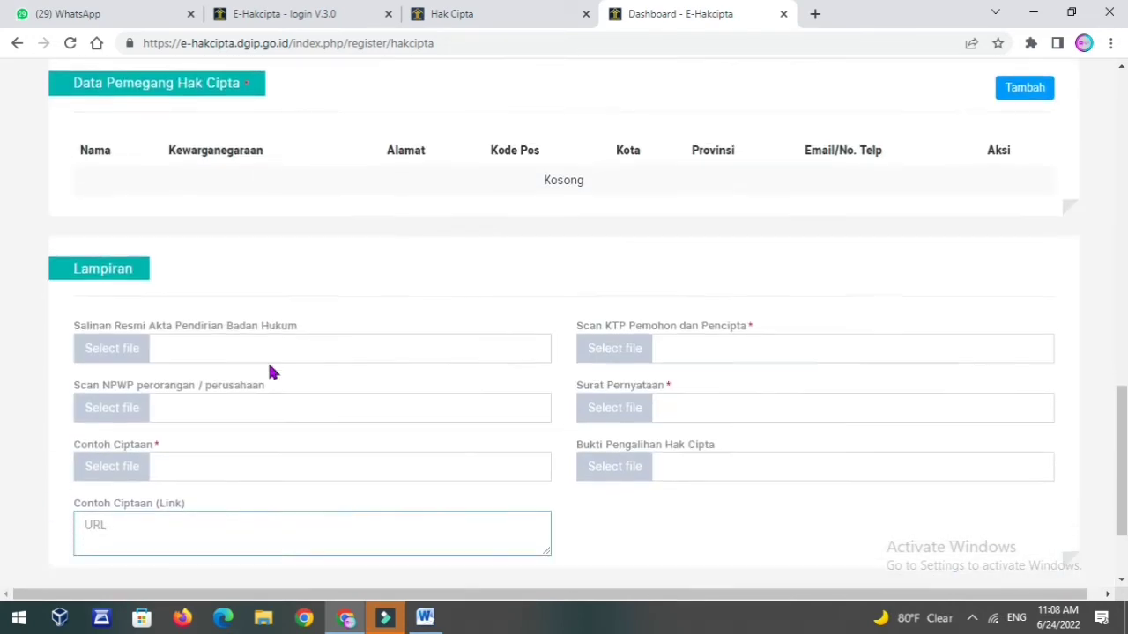
scroll(237, 333, "down", 1)
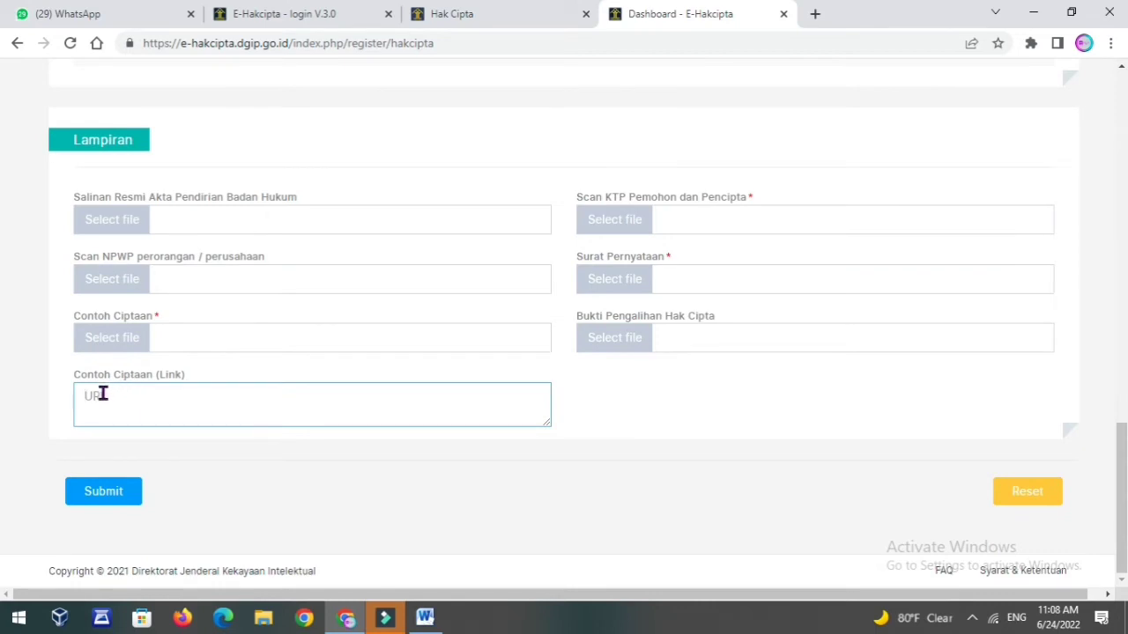
left_click(174, 220)
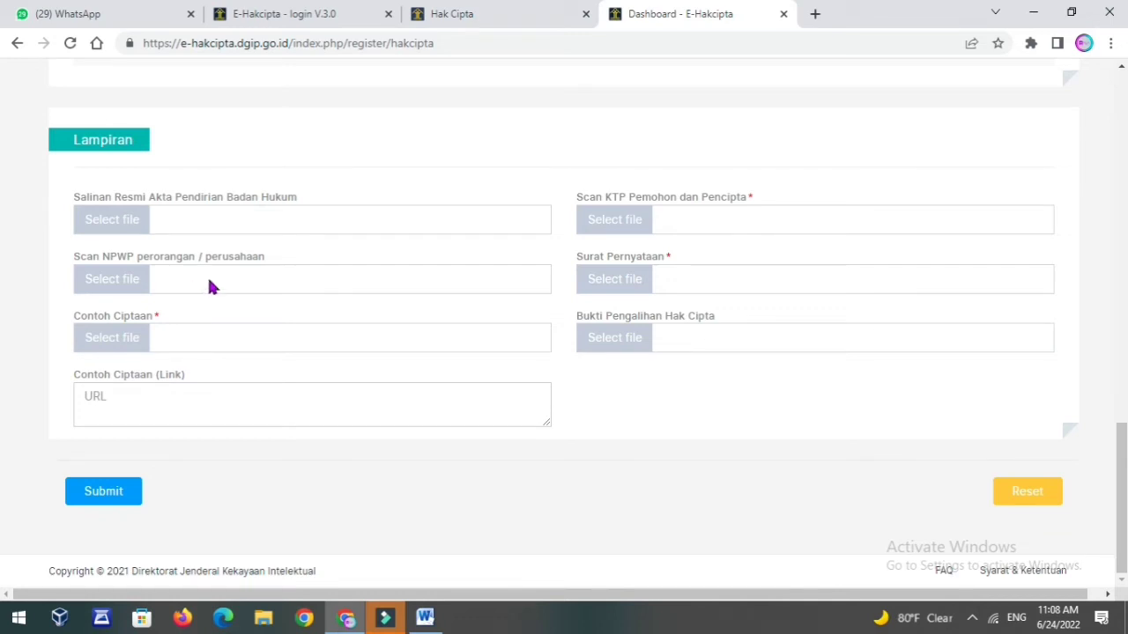
Show the Syarat Lampiran table for Contoh Ciptaan, examine the file format and size limit per creation type, and dismiss it.
left_click(149, 333)
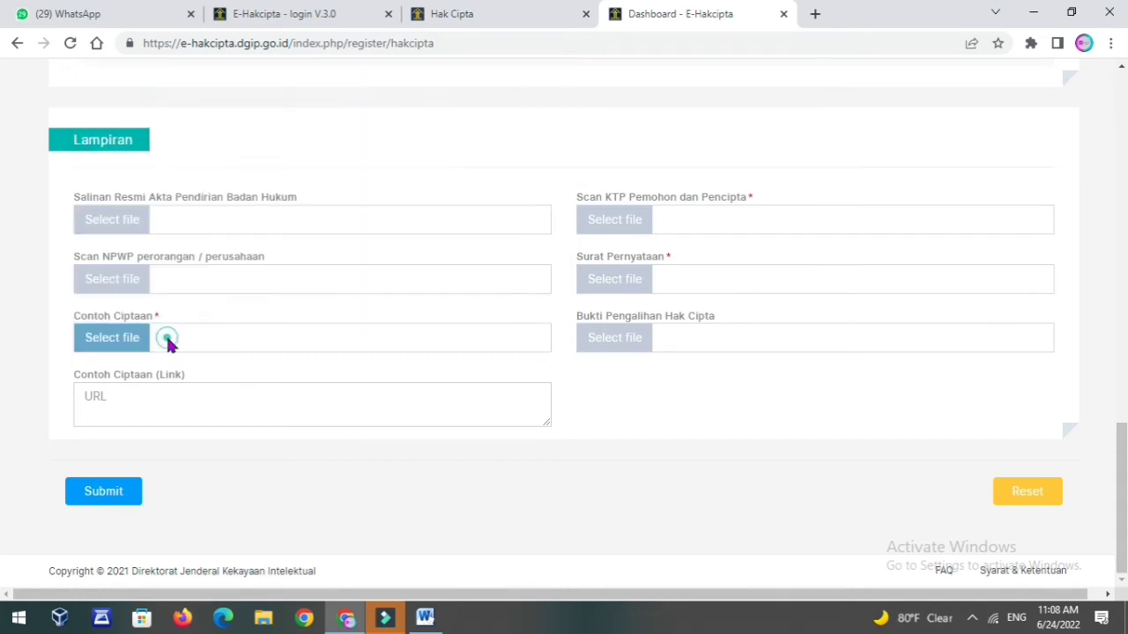
scroll(176, 299, "up", 3)
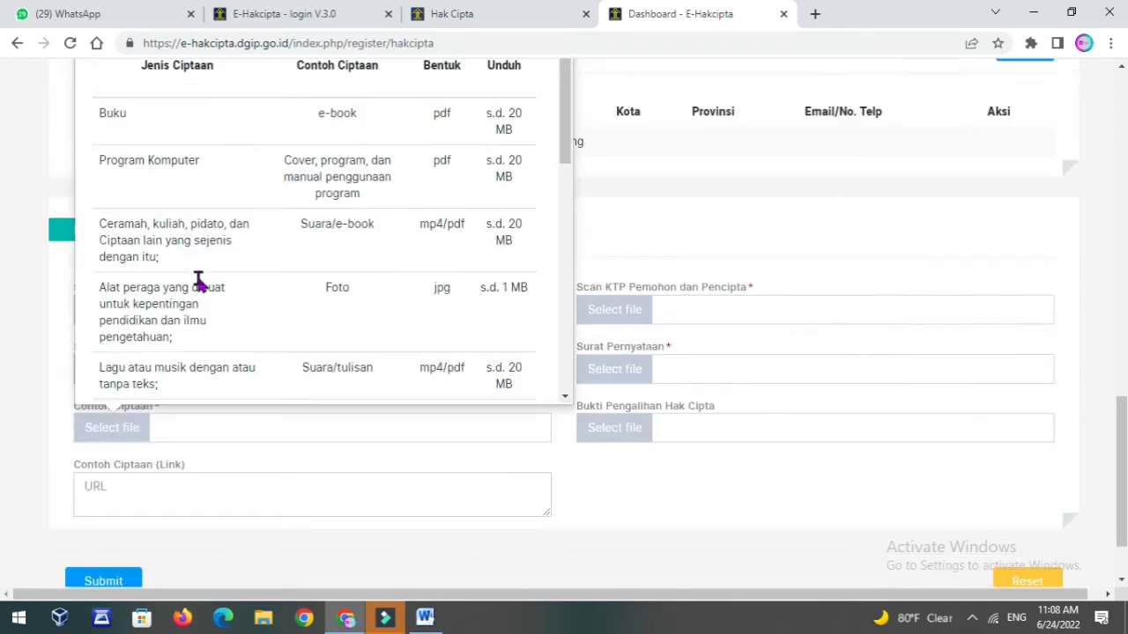
scroll(335, 221, "up", 2)
scroll(252, 344, "down", 1)
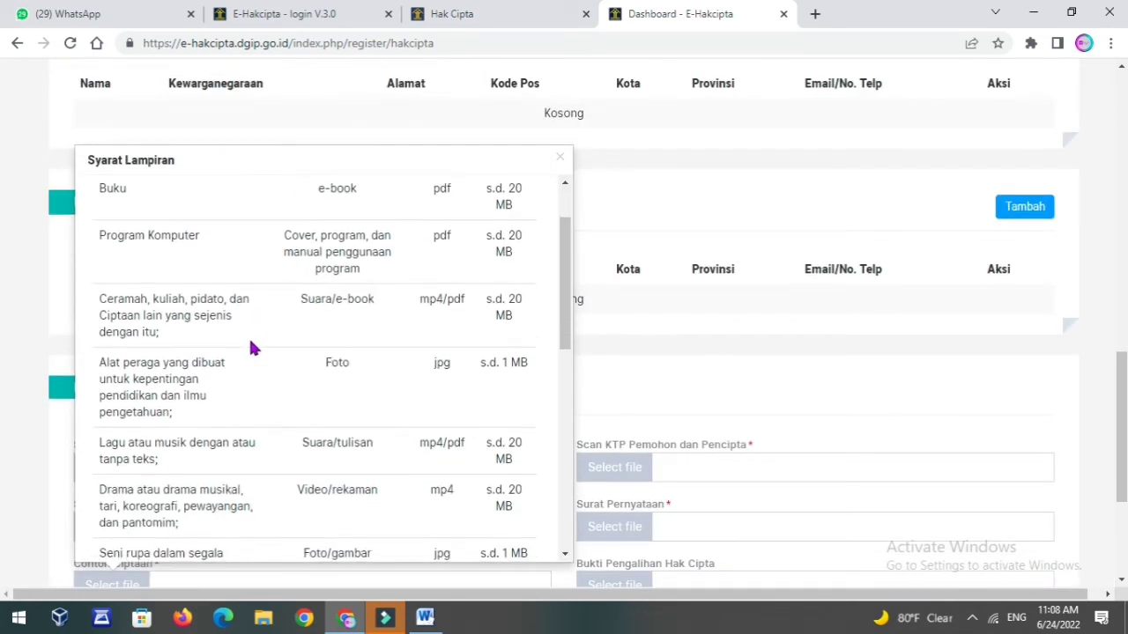
scroll(216, 305, "up", 1)
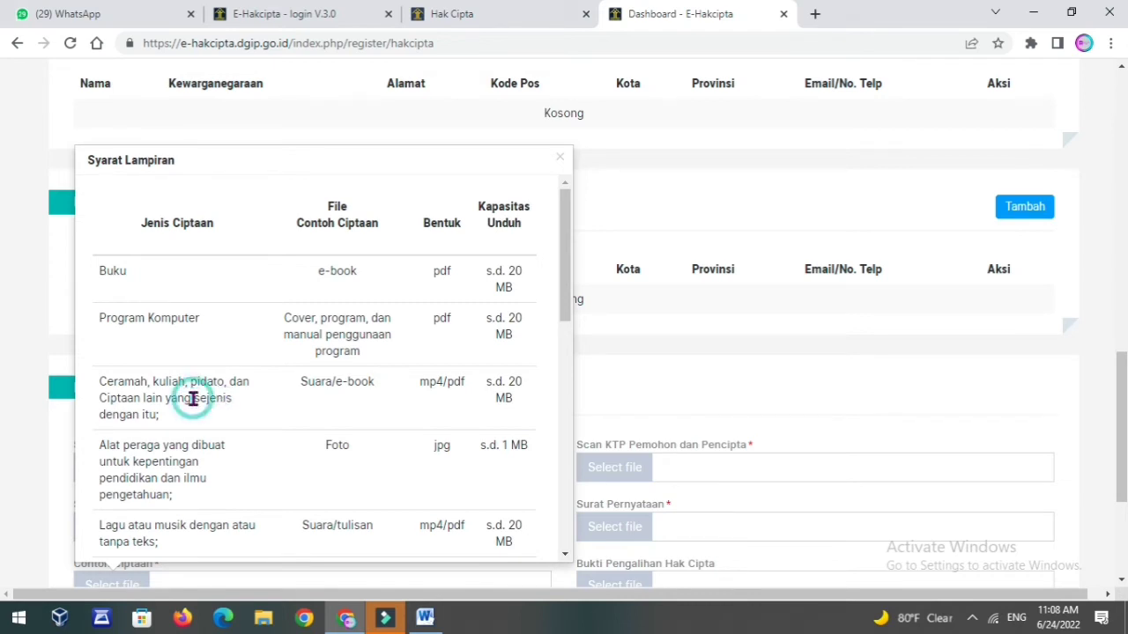
scroll(304, 384, "down", 2)
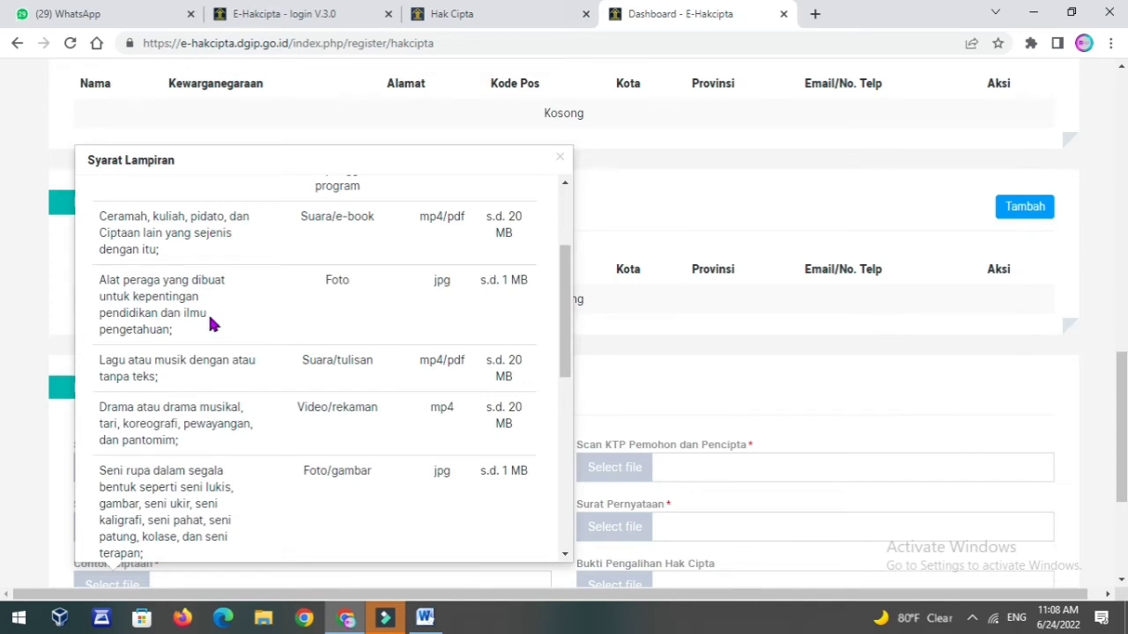
scroll(194, 312, "up", 1)
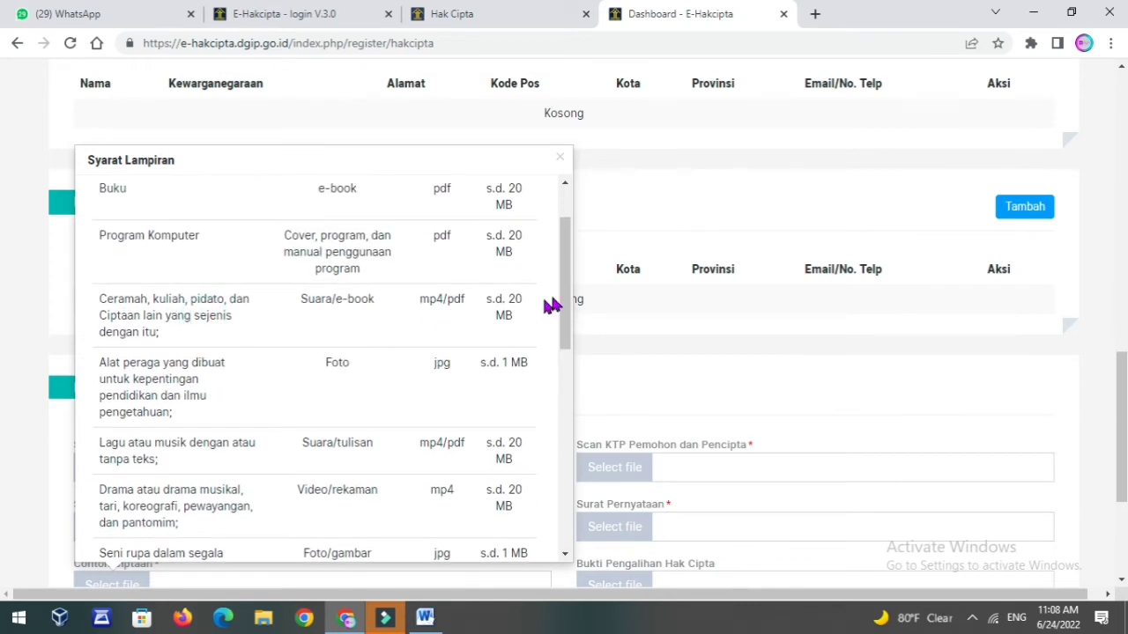
left_click_drag(565, 282, 564, 319)
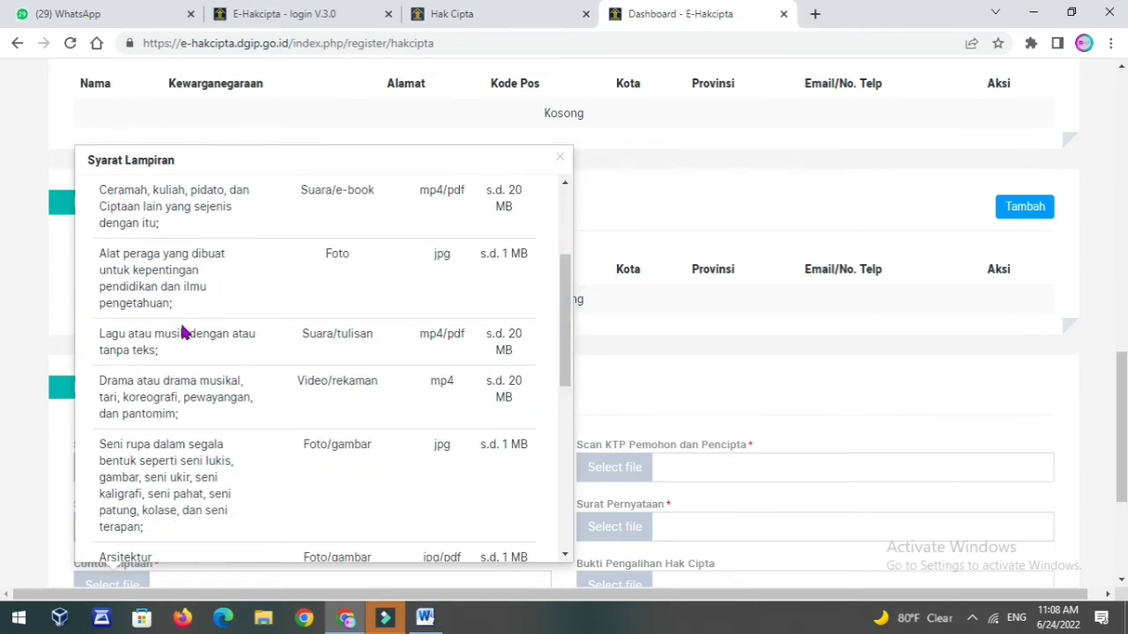
scroll(166, 260, "up", 1)
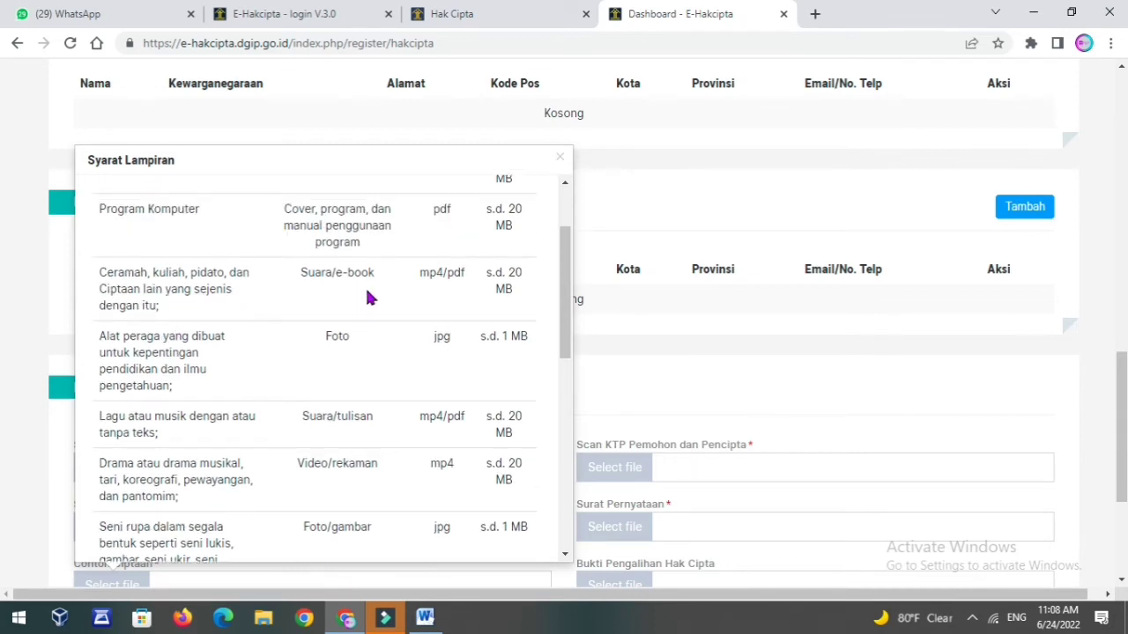
scroll(368, 298, "up", 1)
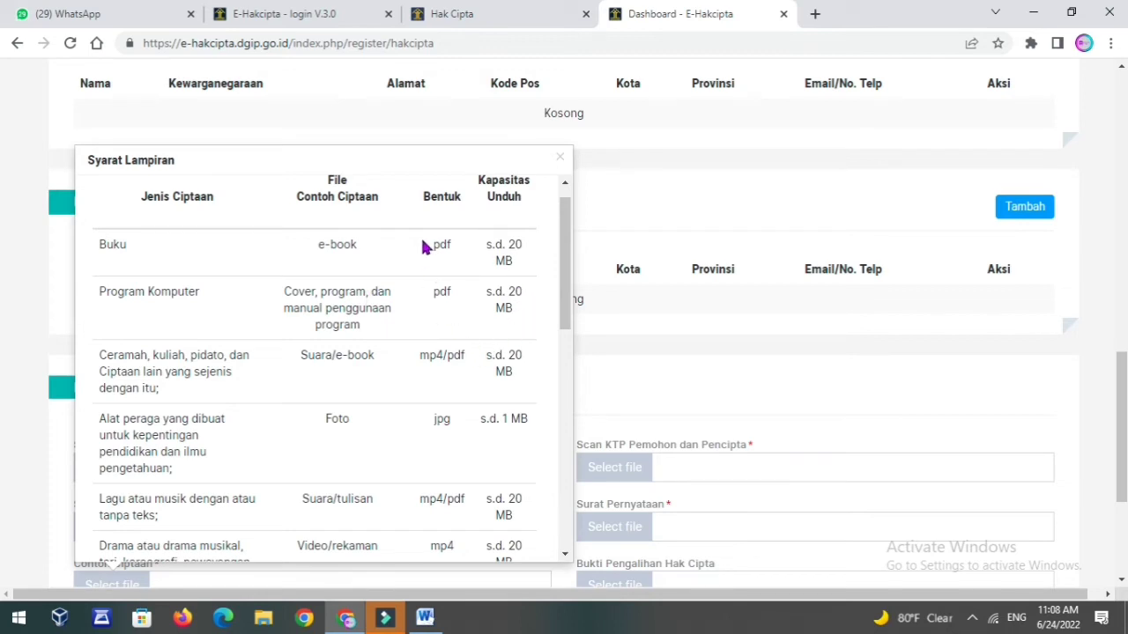
scroll(440, 414, "down", 1)
scroll(441, 416, "down", 5)
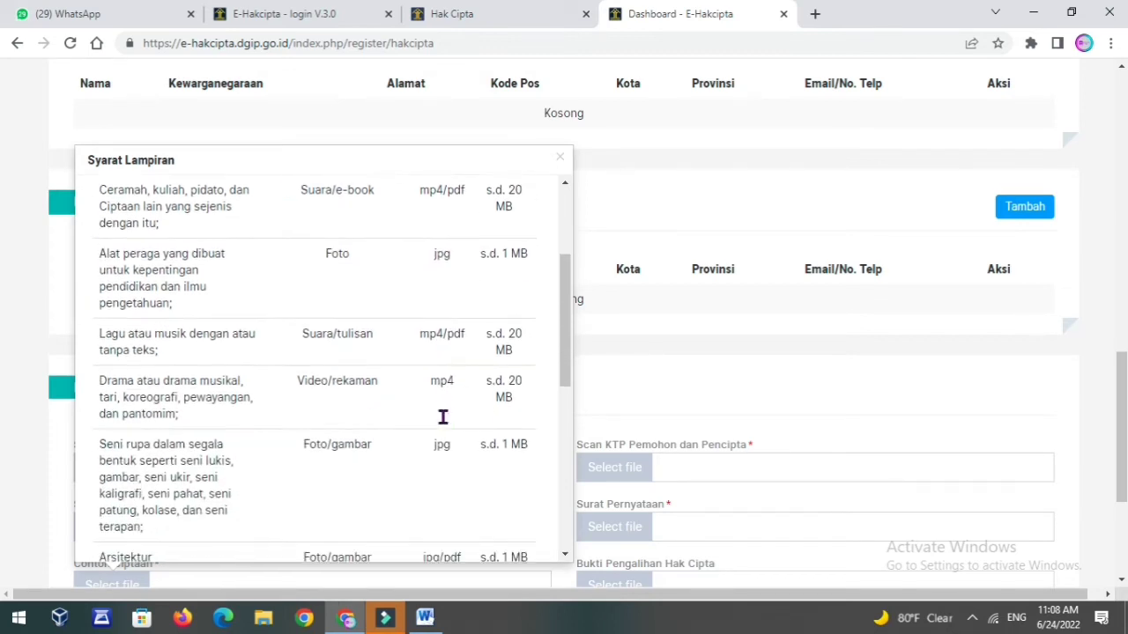
scroll(340, 297, "down", 2)
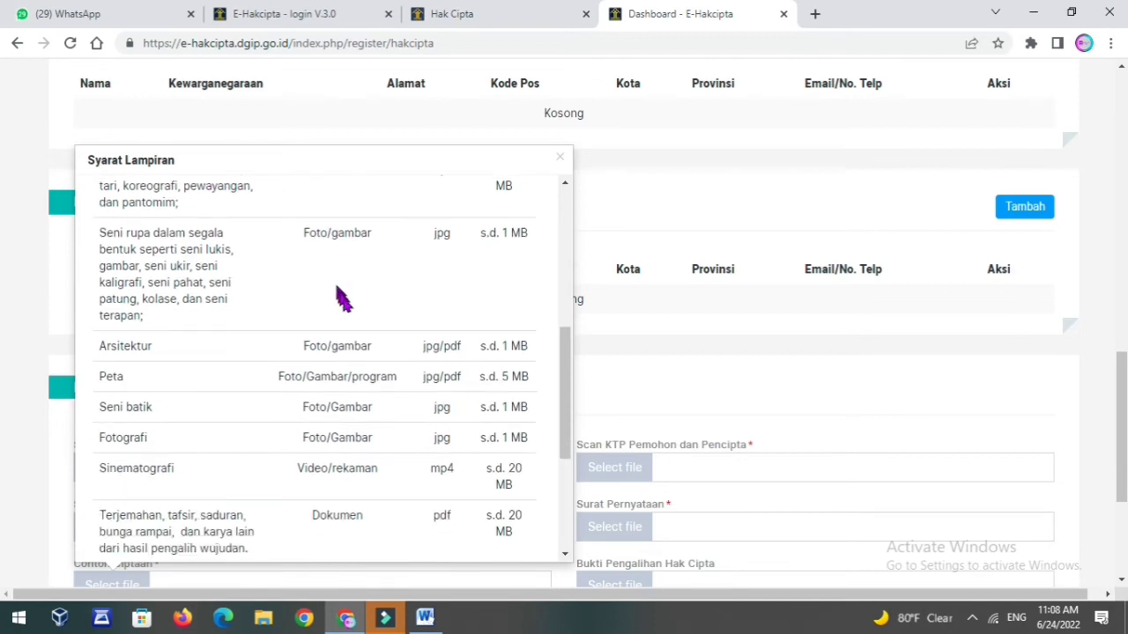
left_click(24, 324)
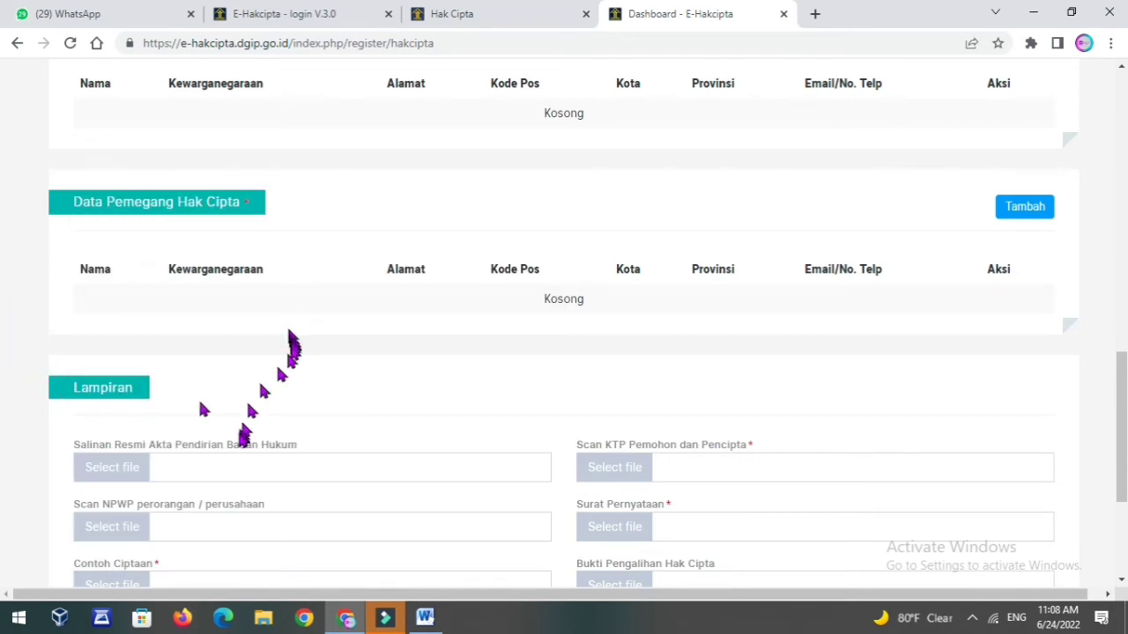
Open the file chooser for the Contoh Ciptaan attachment and cancel it without selecting a file.
scroll(199, 397, "down", 2)
scroll(187, 493, "down", 1)
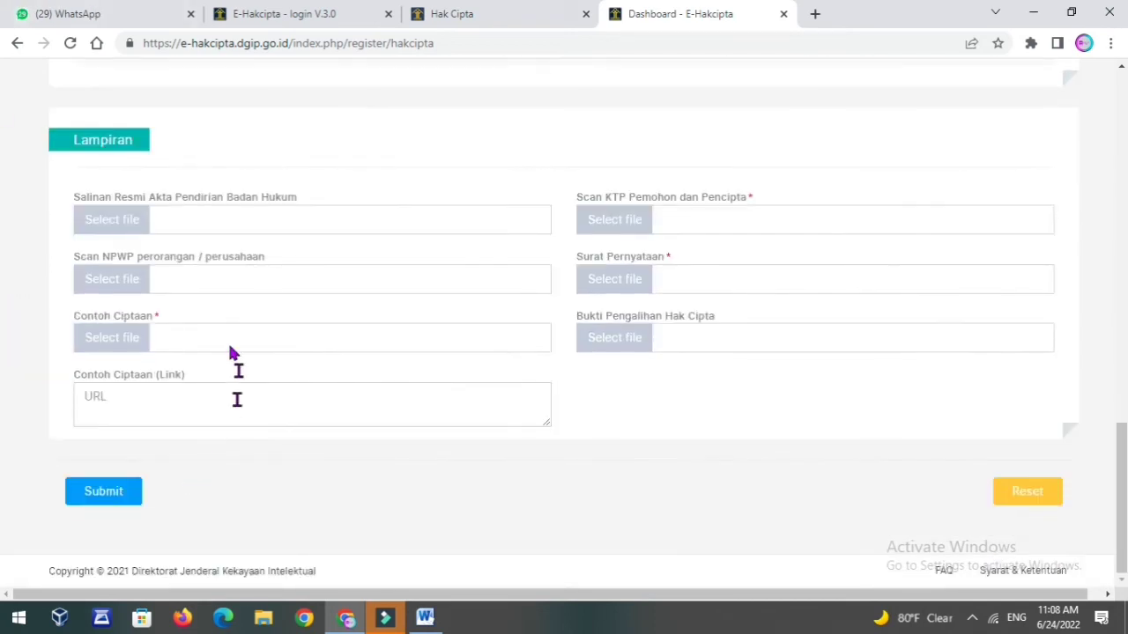
left_click(127, 346)
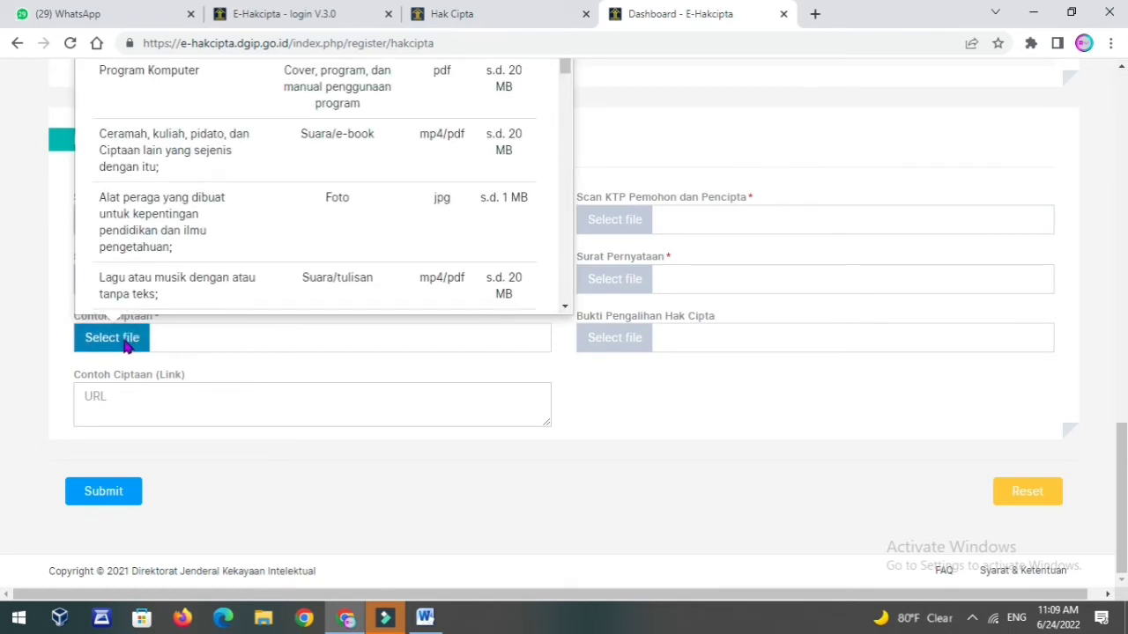
left_click(121, 349)
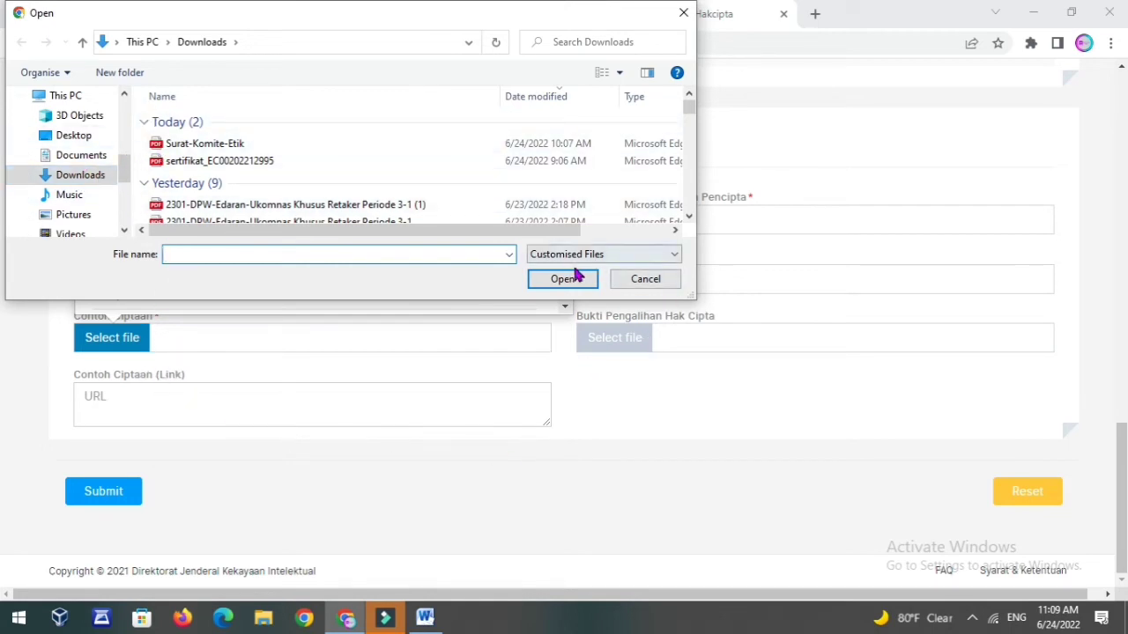
left_click(640, 280)
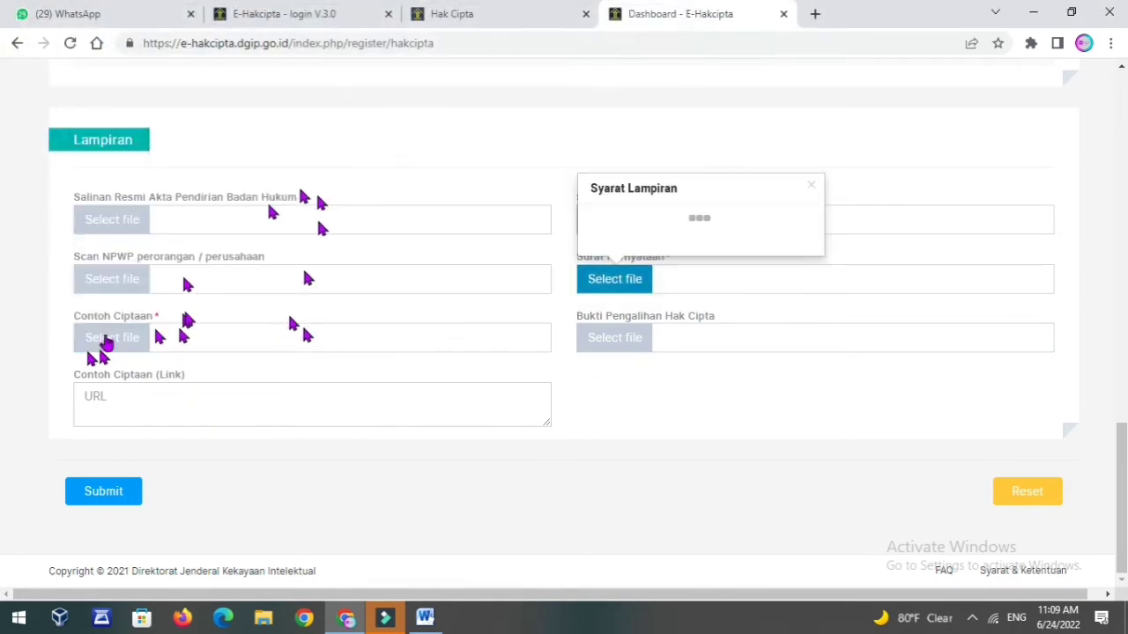
Check the Syarat Lampiran file requirements for Scan KTP Pemohon dan Pencipta, Surat Pernyataan and Bukti Pengalihan Hak Cipta.
left_click(116, 398)
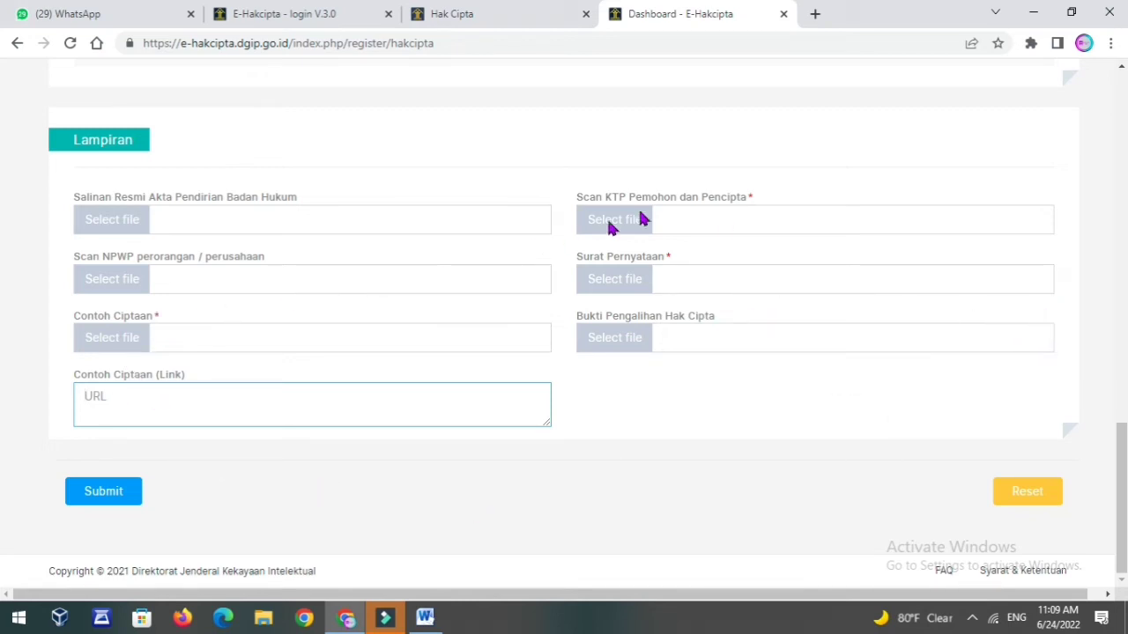
mouse_move(641, 216)
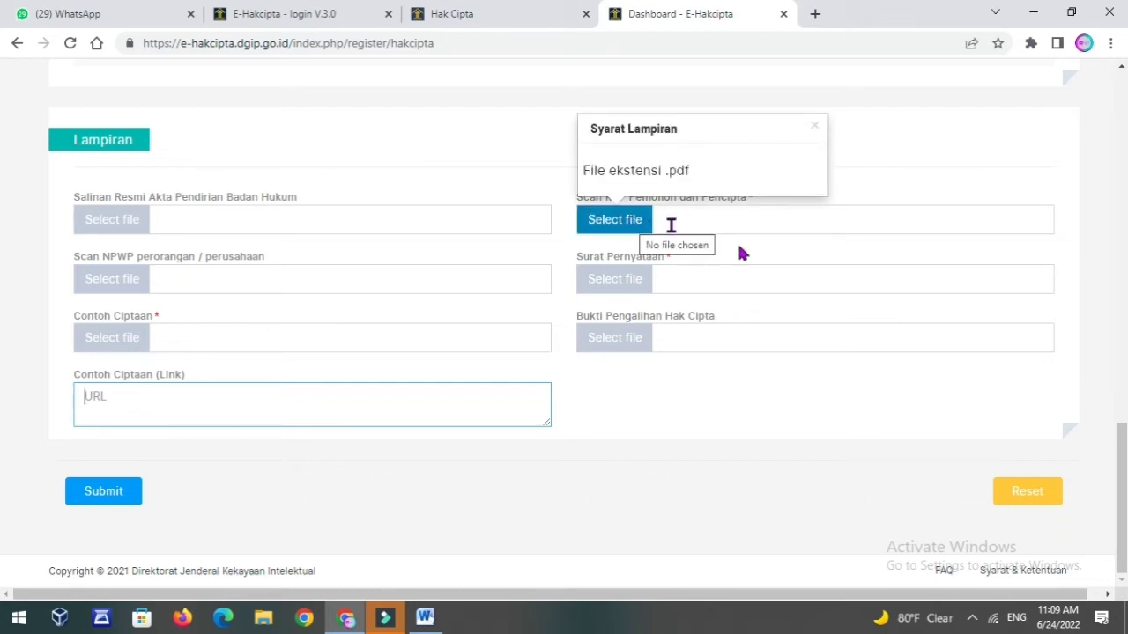
mouse_move(626, 287)
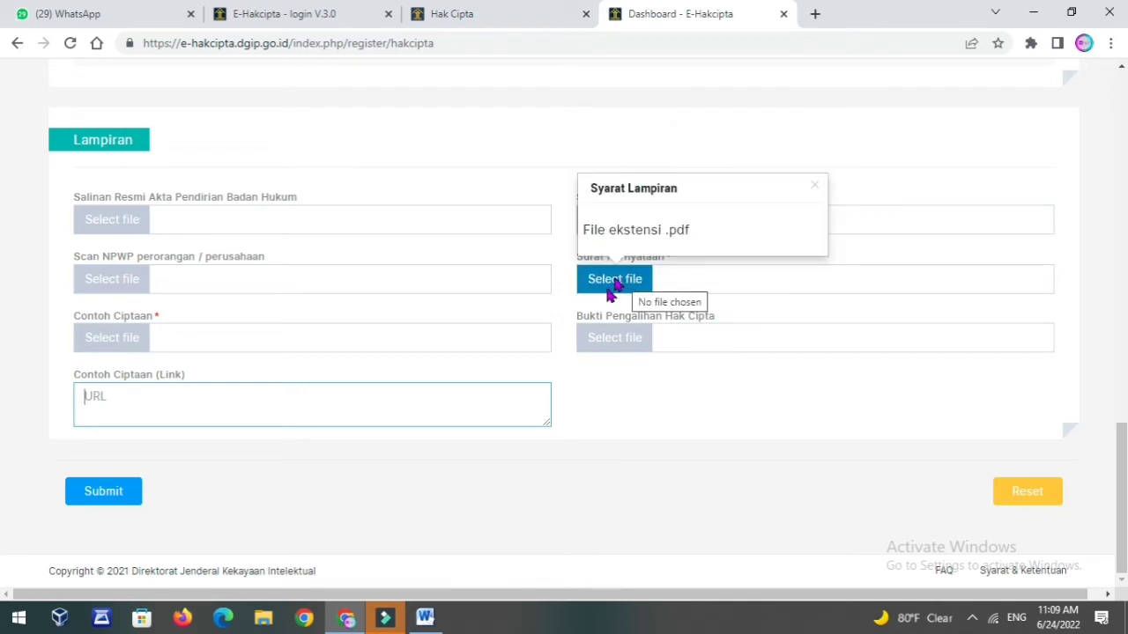
mouse_move(594, 348)
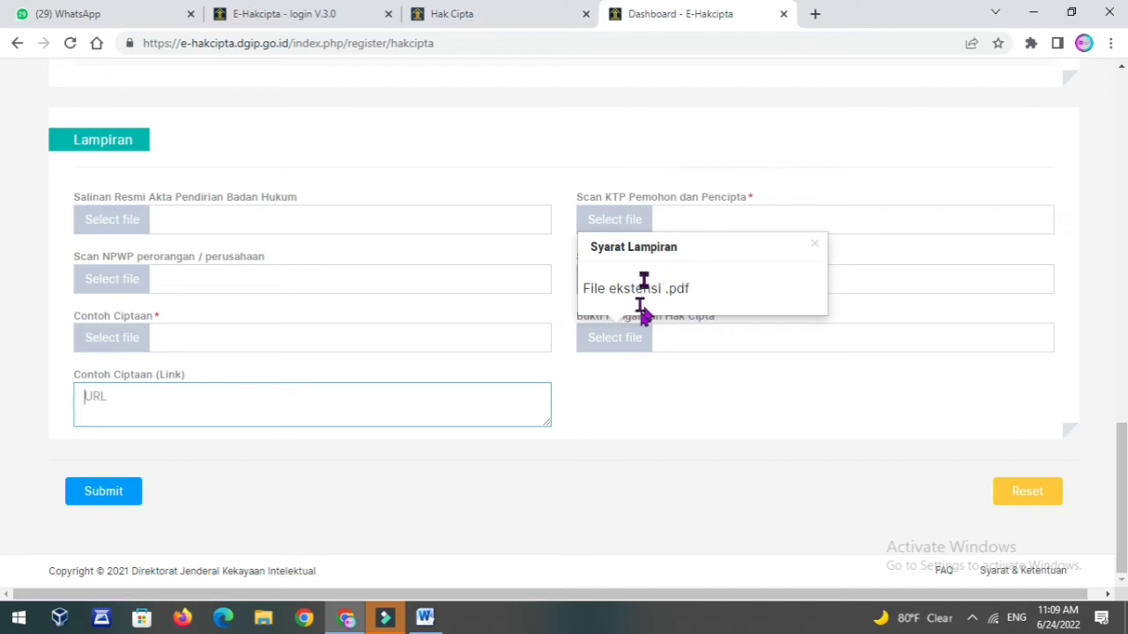
left_click(646, 352)
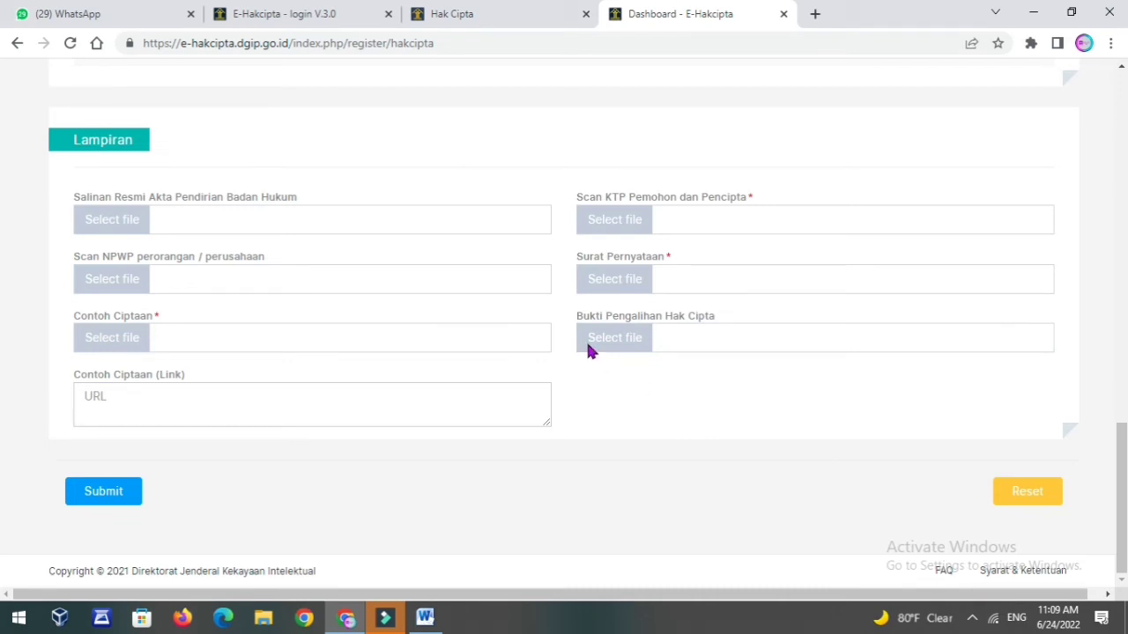
Look back over the Data Pencipta, Data Pemegang Hak Cipta and Lampiran sections of the application form.
scroll(559, 321, "up", 9)
scroll(558, 321, "down", 5)
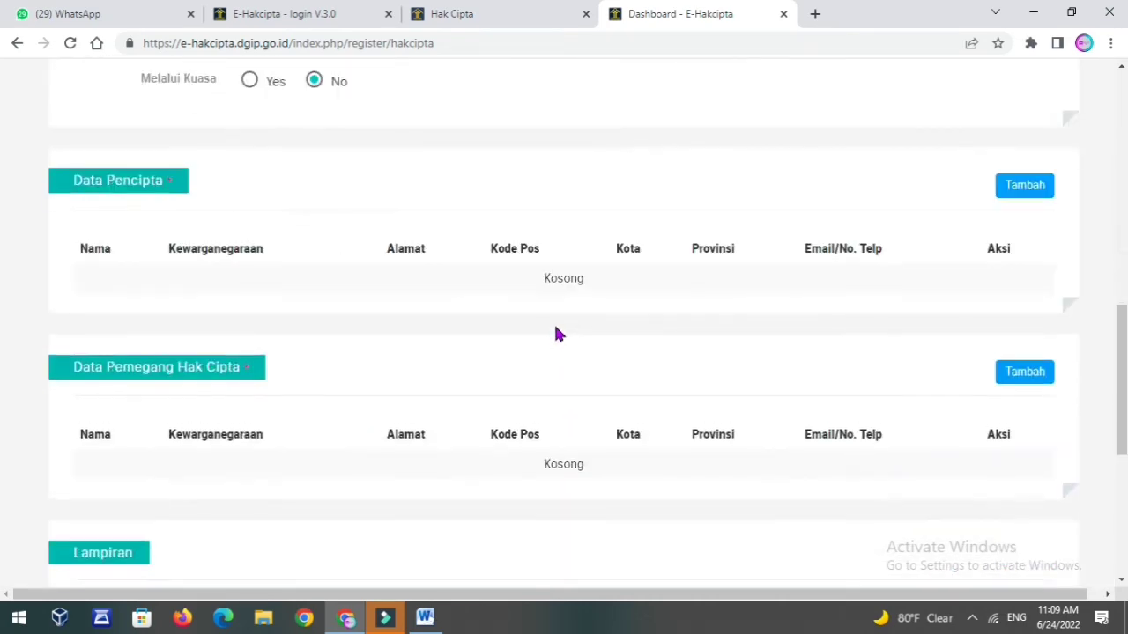
scroll(555, 333, "down", 5)
left_click(111, 495)
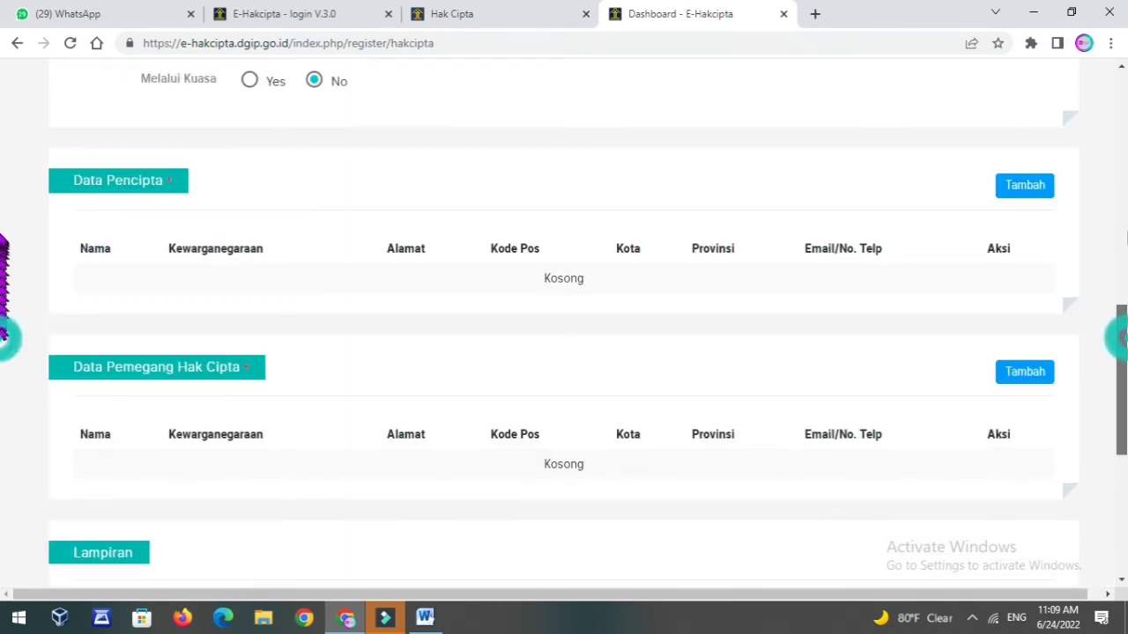
Leave the new application form and open the Daftar Ciptaan list under Hak Cipta.
scroll(1052, 223, "up", 6)
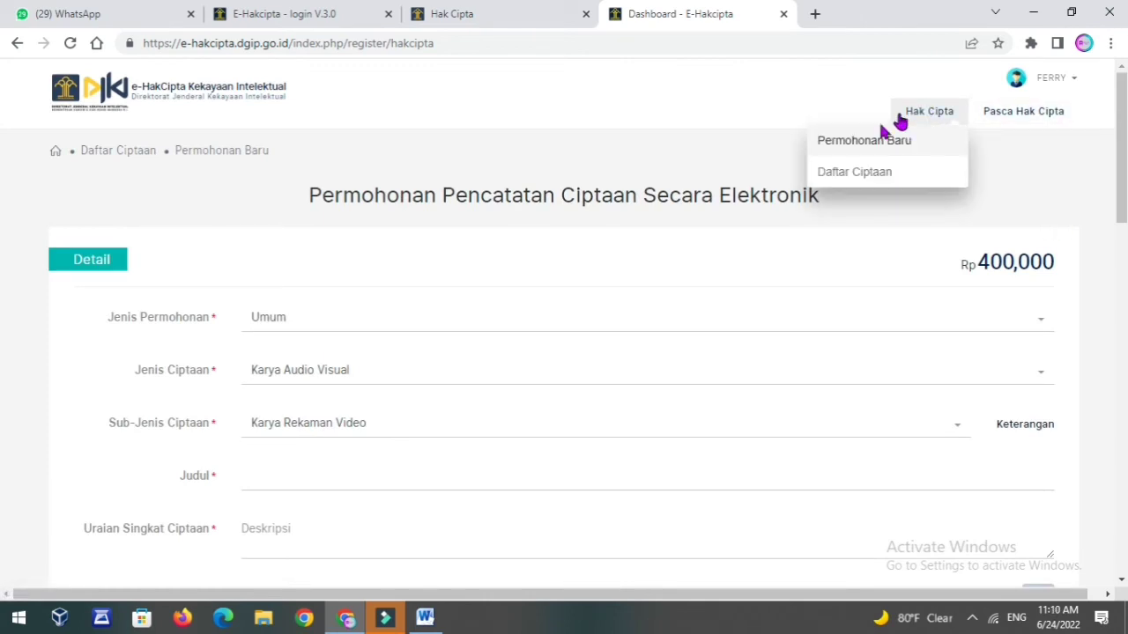
mouse_move(926, 117)
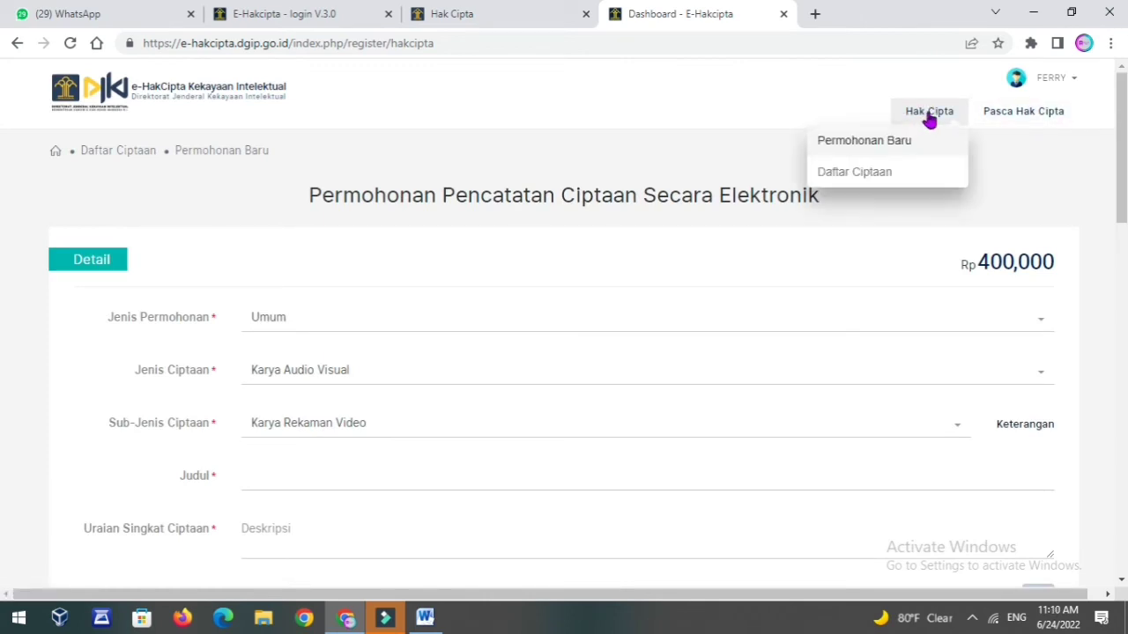
left_click(877, 177)
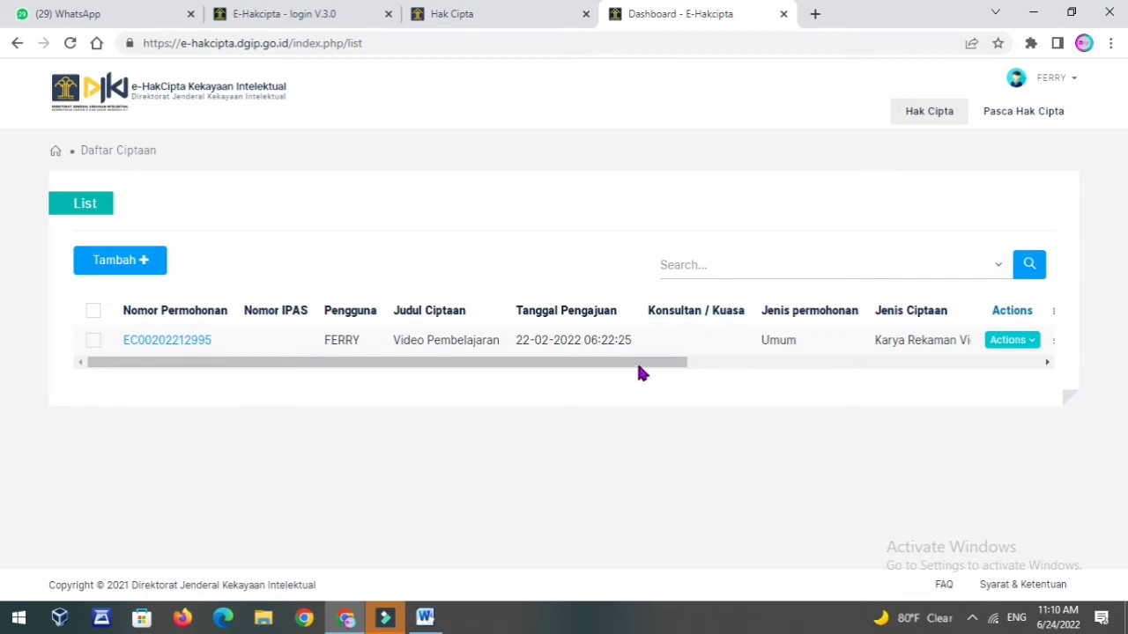
Examine the listed application's columns, including Tanggal Pengajuan, Jenis Ciptaan, Status Pembayaran, Status Penerimaan and Tanggal Diterima.
left_click_drag(640, 366, 529, 396)
left_click_drag(574, 370, 433, 355)
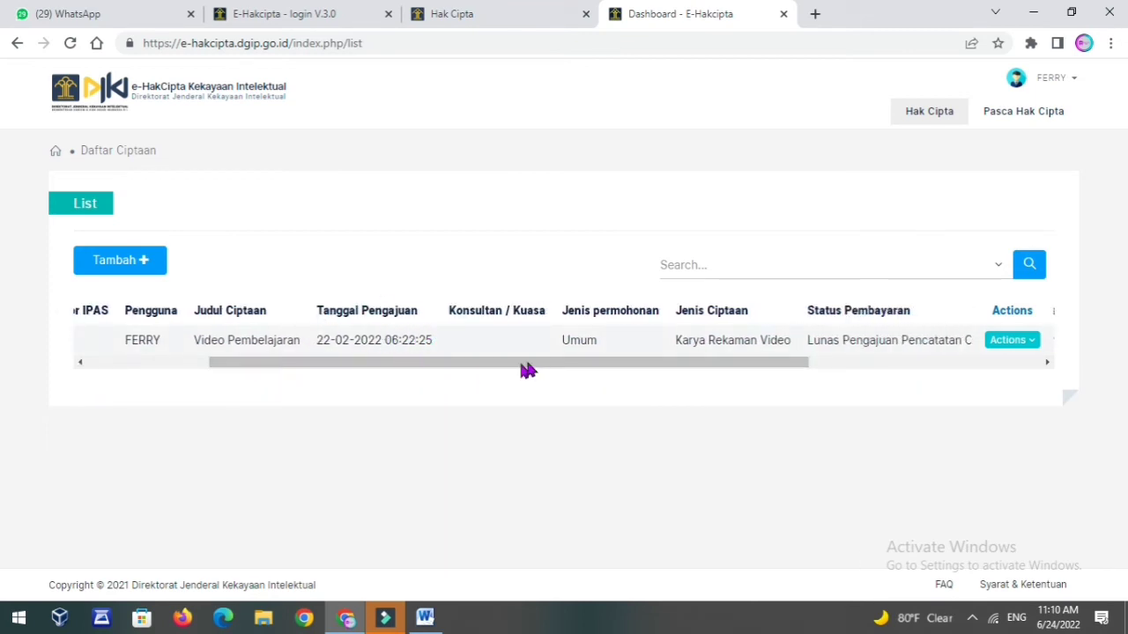
left_click_drag(574, 370, 788, 367)
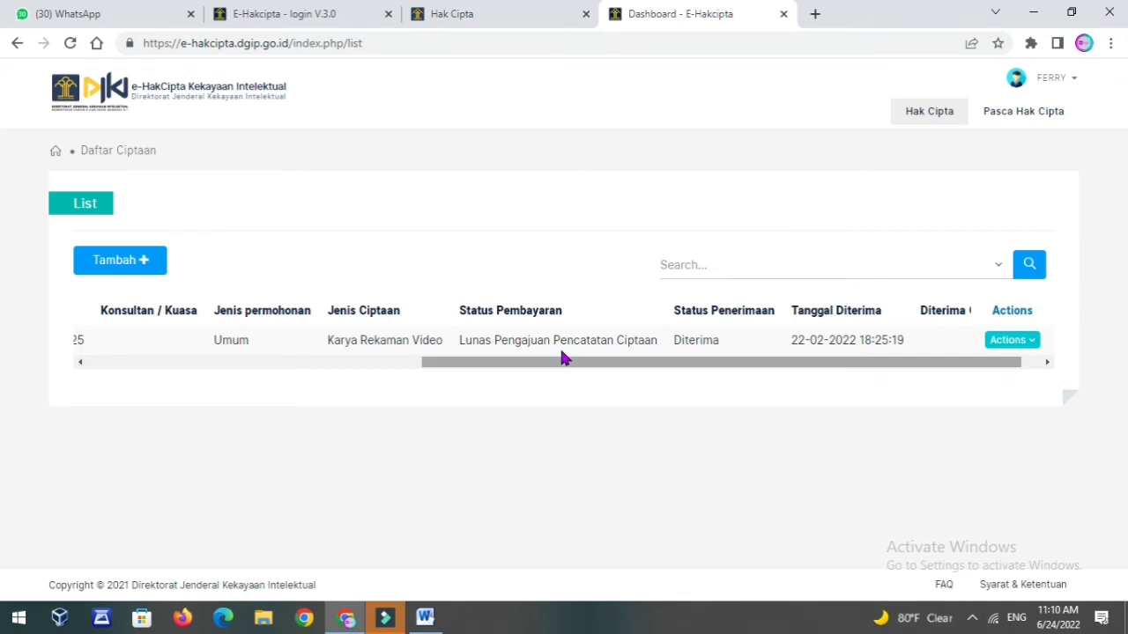
left_click_drag(552, 366, 531, 372)
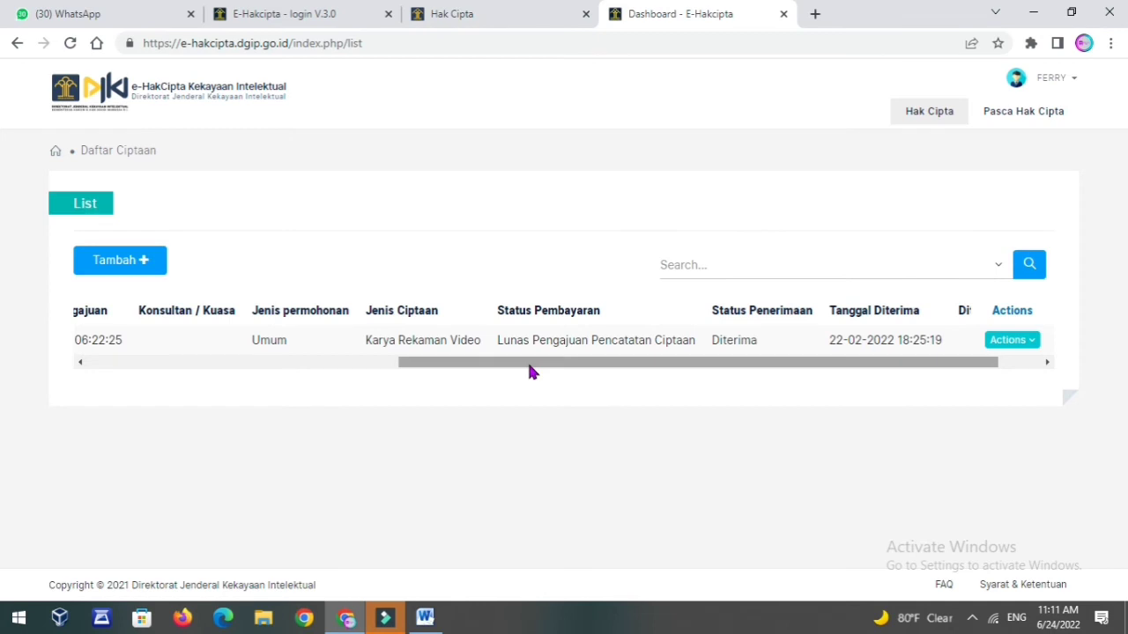
left_click_drag(530, 364, 97, 395)
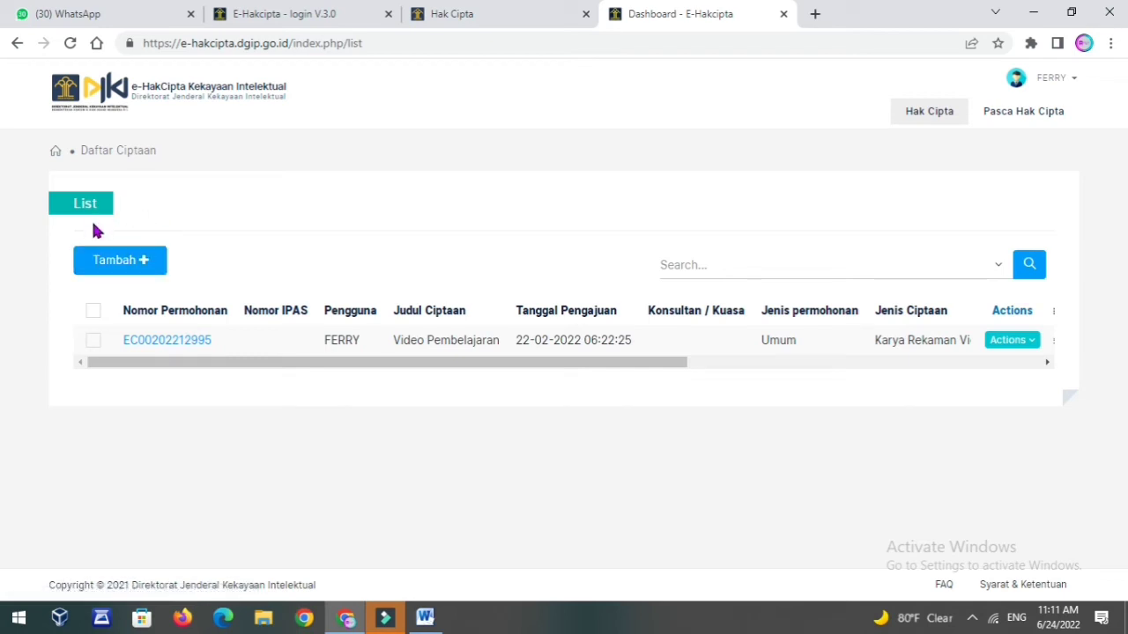
Open the Video Pembelajaran application and review its Permohonan and Persetujuan details.
left_click(153, 344)
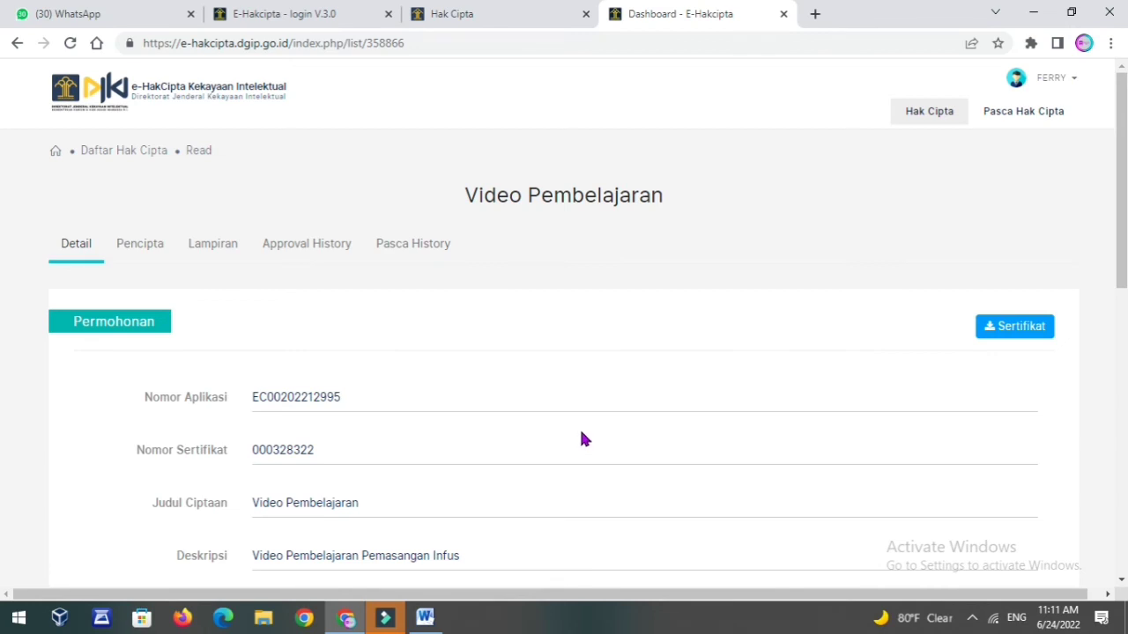
scroll(564, 335, "down", 1)
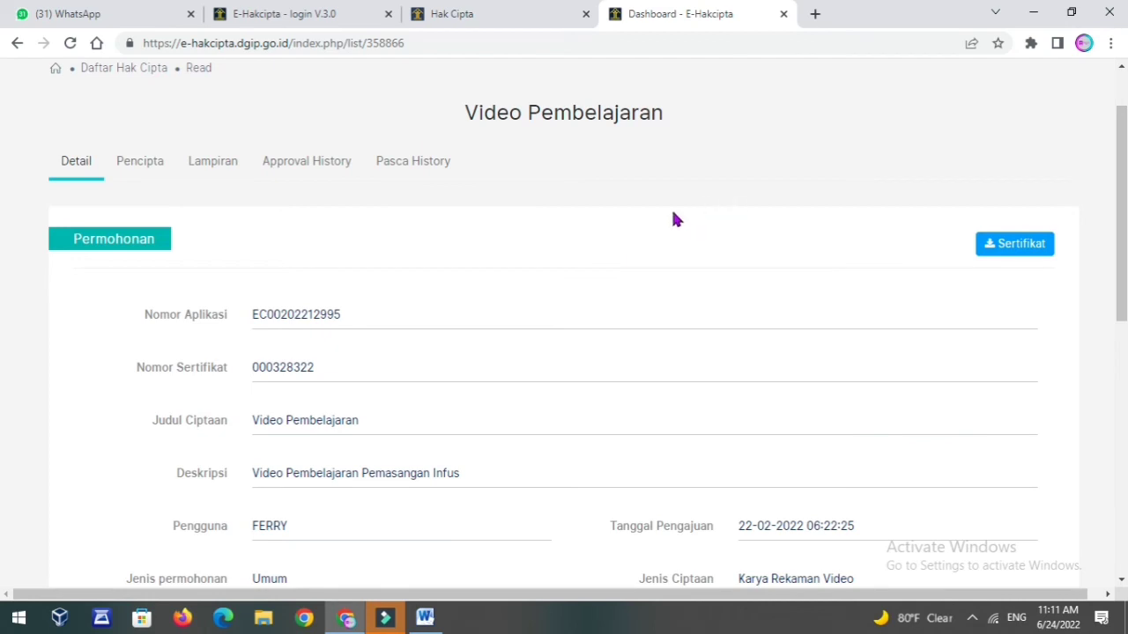
scroll(665, 220, "down", 2)
scroll(660, 216, "down", 4)
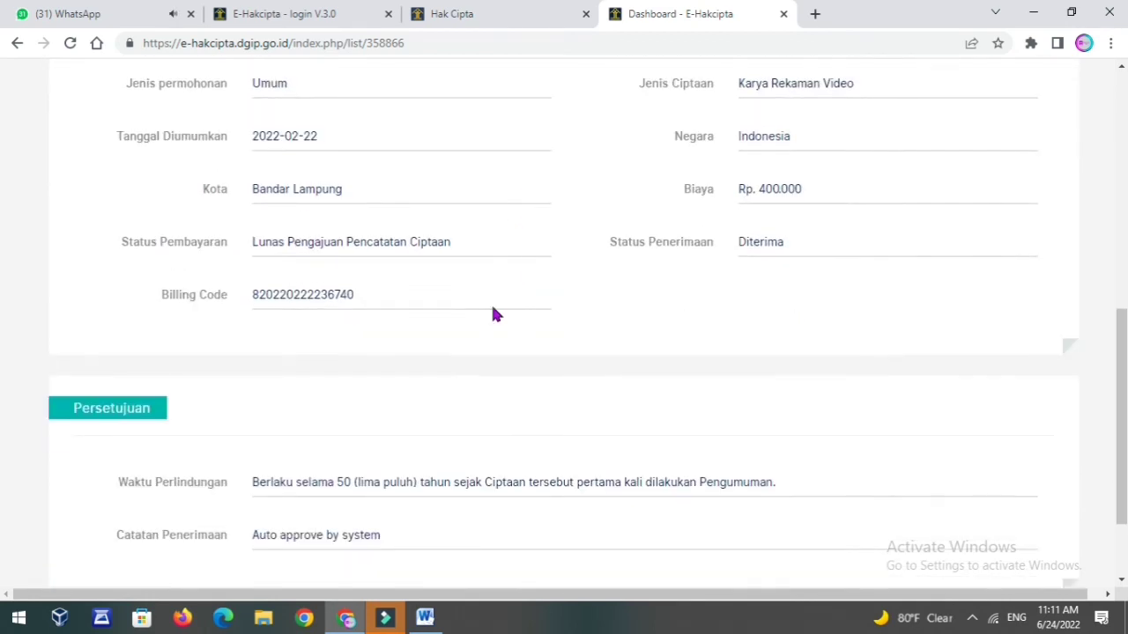
scroll(441, 299, "down", 2)
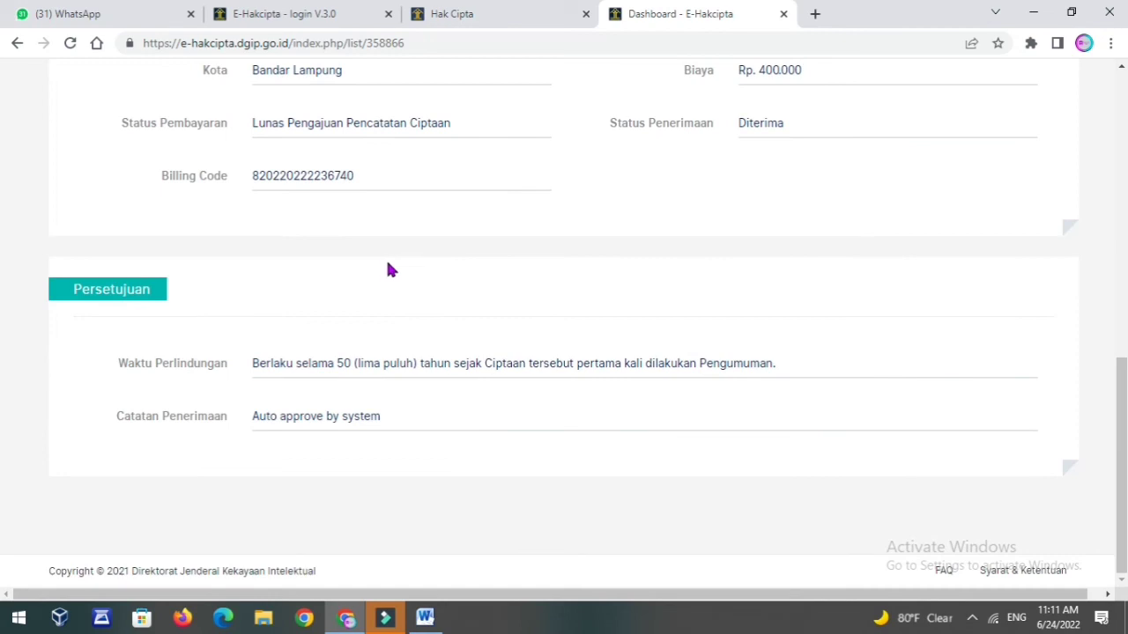
scroll(392, 268, "up", 8)
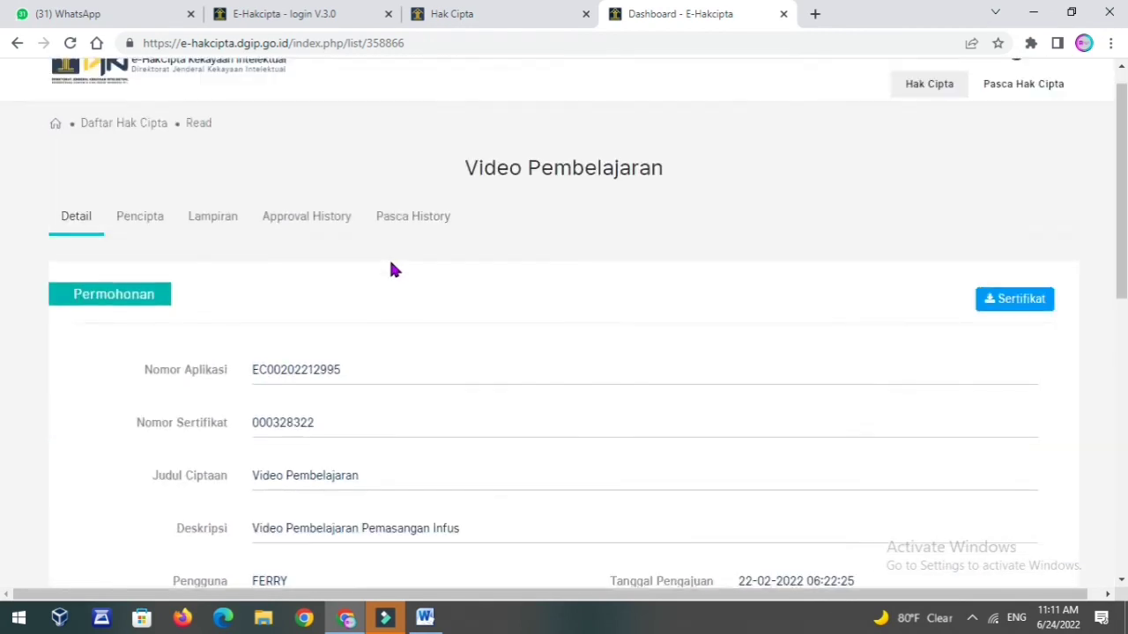
Show the application's Pencipta information and review the creator, rights holder and Pemohon data.
scroll(394, 269, "up", 1)
left_click(137, 248)
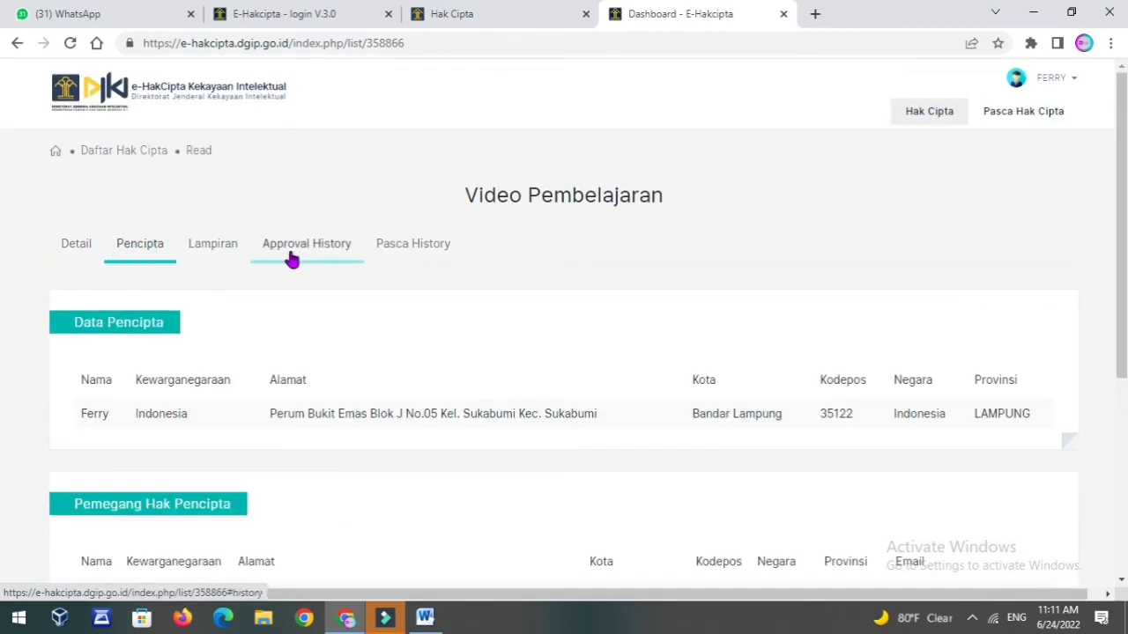
scroll(290, 263, "down", 1)
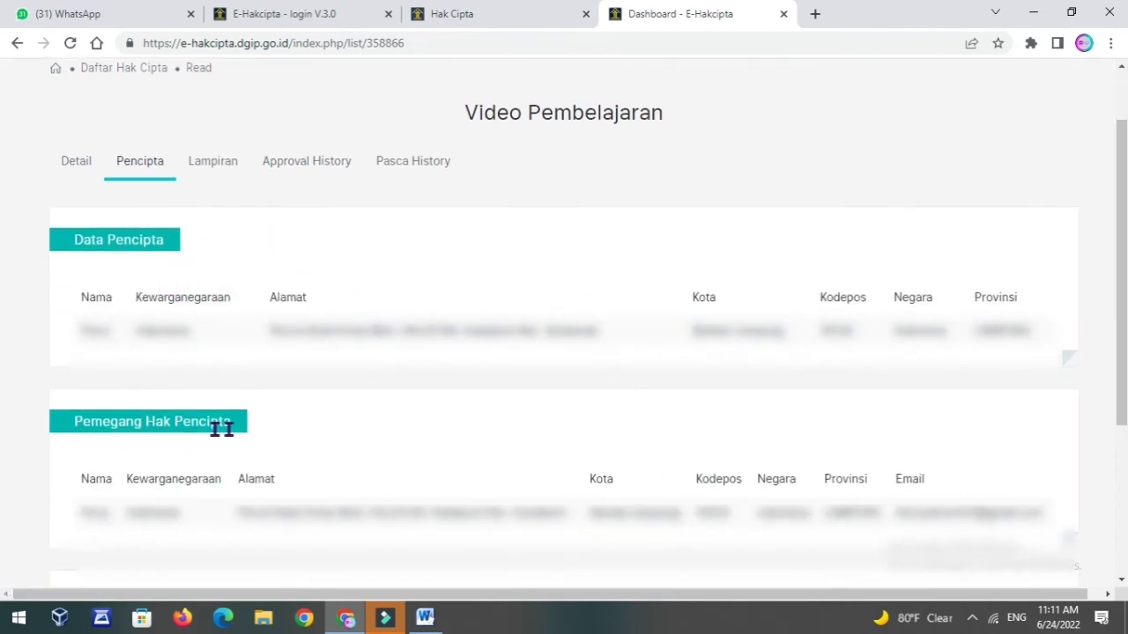
scroll(221, 429, "down", 2)
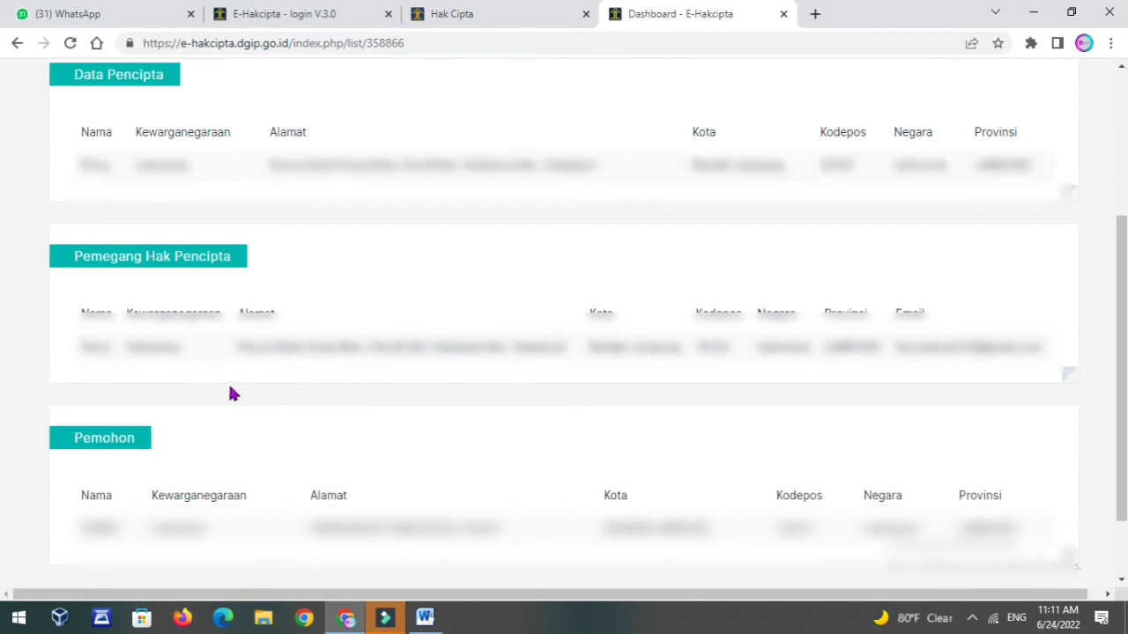
scroll(231, 393, "down", 1)
scroll(282, 388, "up", 1)
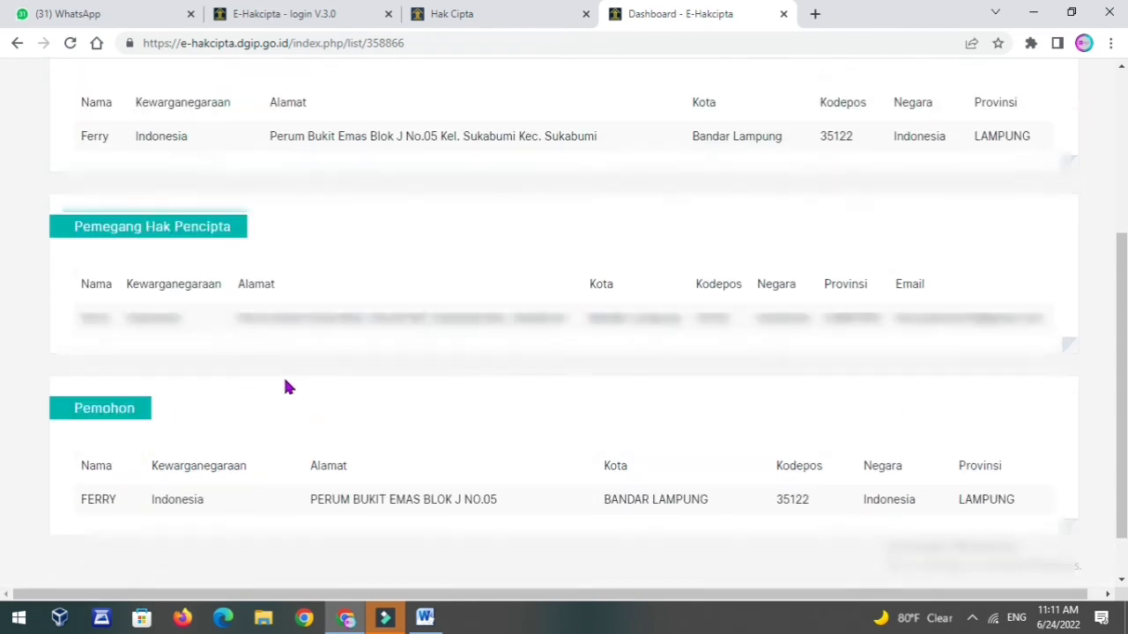
Show the application's Lampiran and examine the uploaded KTP, statement letter and work link entries.
scroll(285, 388, "up", 3)
left_click(205, 244)
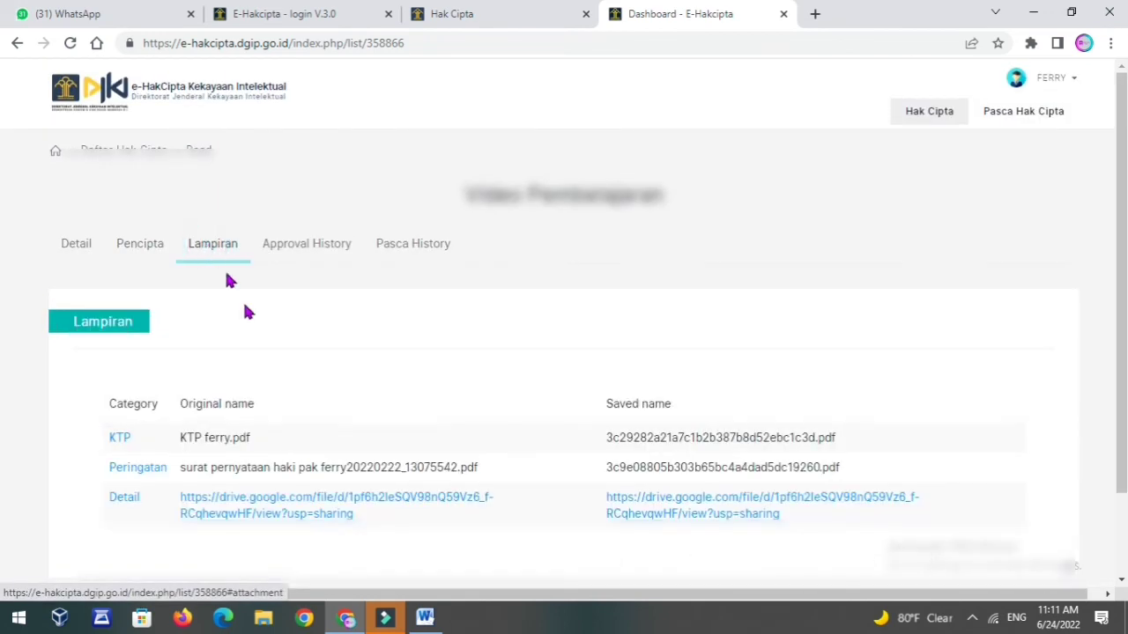
scroll(437, 437, "down", 1)
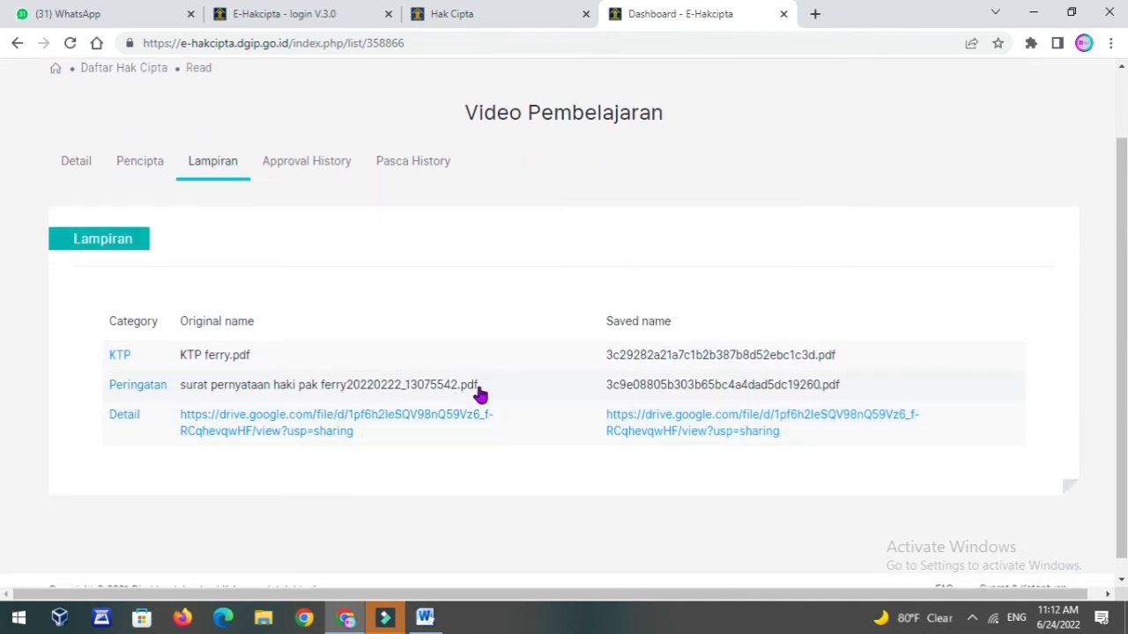
View the application's Approval History and Pasca History records.
scroll(396, 317, "up", 1)
left_click(322, 247)
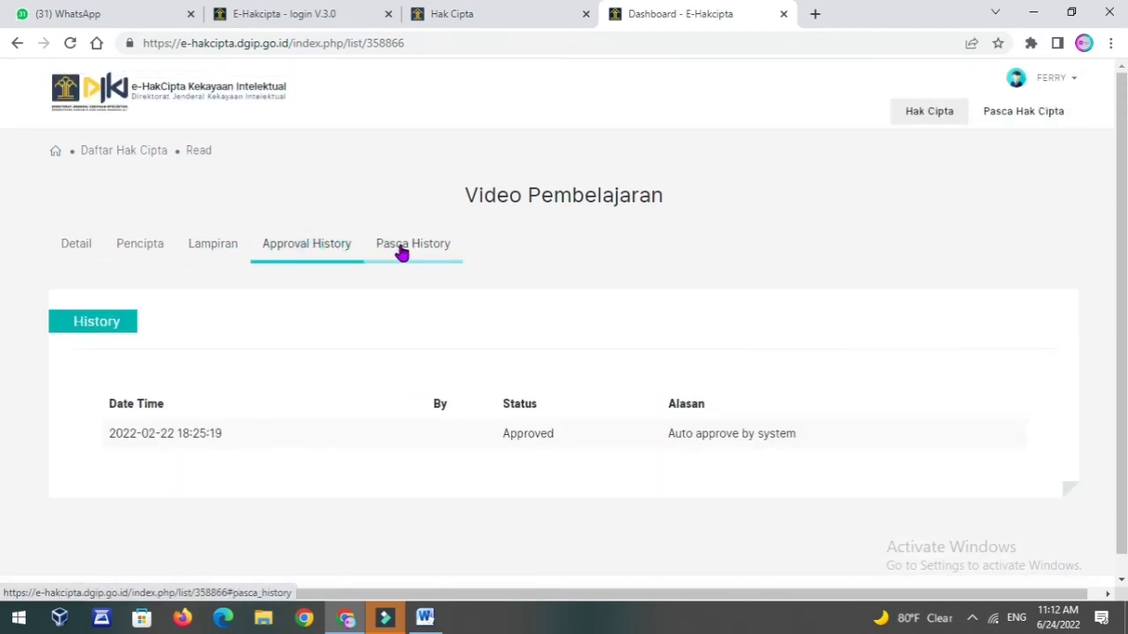
left_click(401, 253)
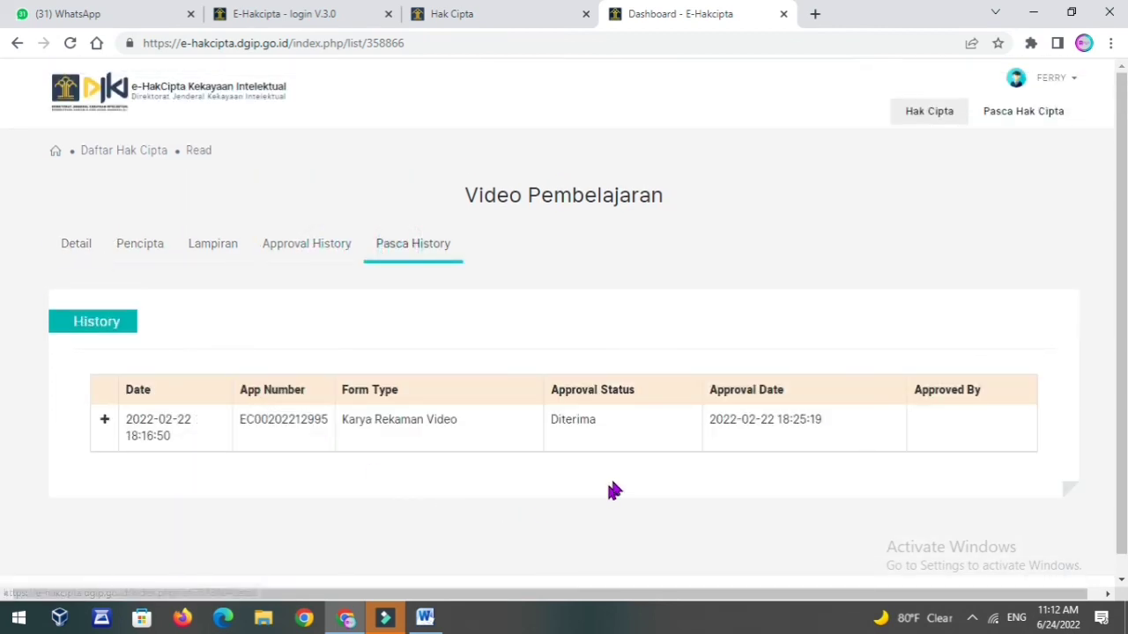
Return to the application's Detail view, download the Sertifikat, and open the downloaded PDF.
left_click(70, 247)
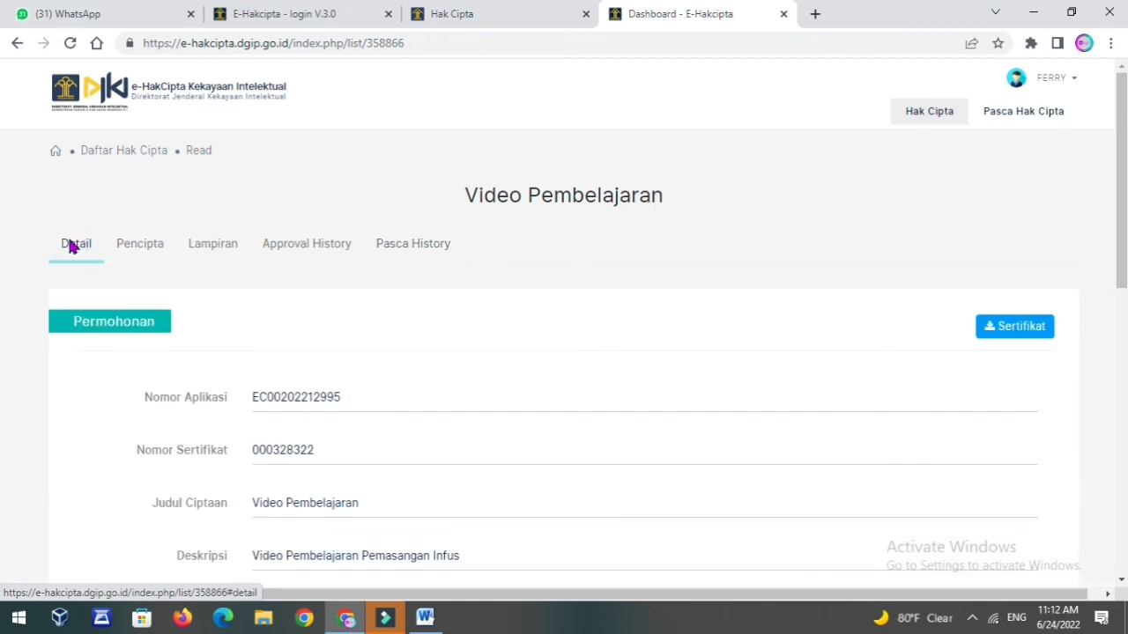
left_click(1027, 329)
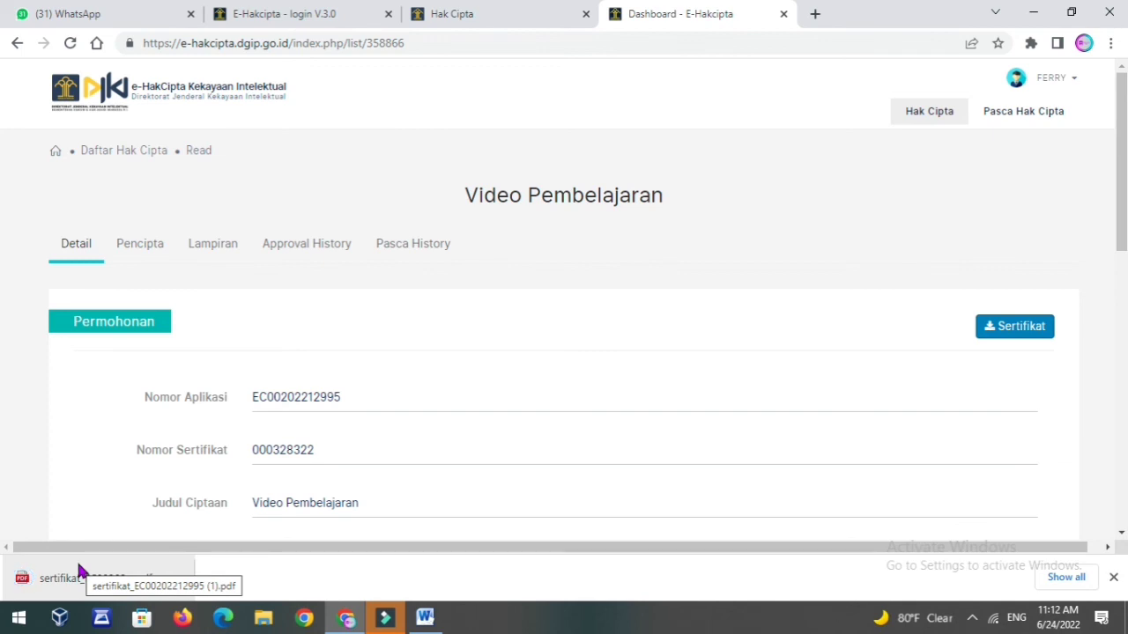
left_click(64, 582)
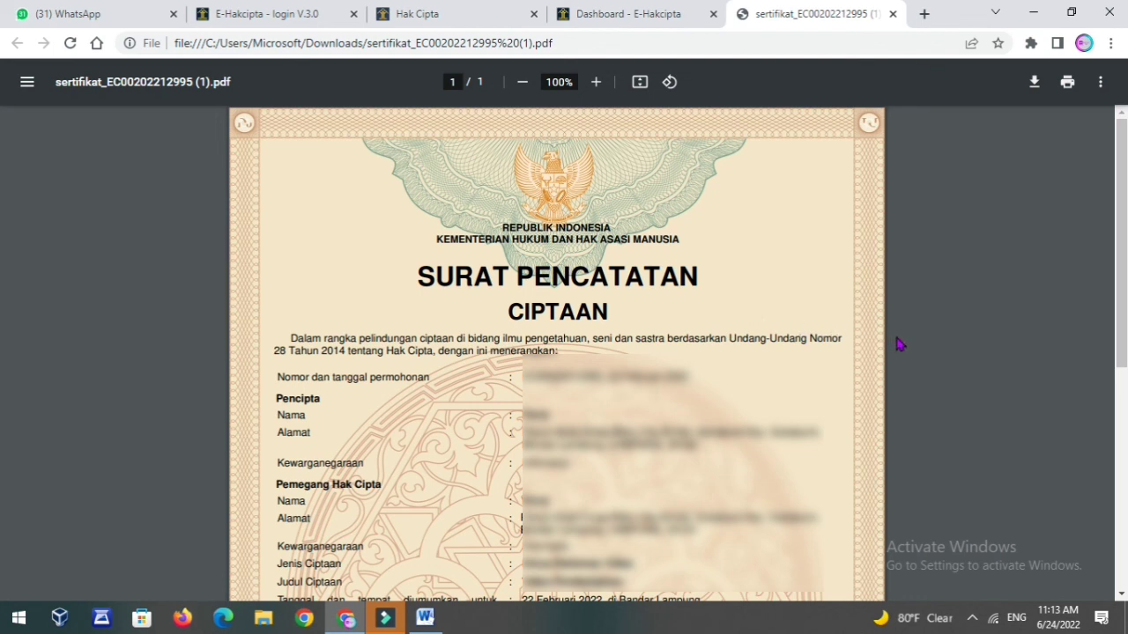
Read through the Surat Pencatatan Ciptaan certificate, from its heading and creator data to the QR code, signature and disclaimer.
scroll(912, 352, "down", 1)
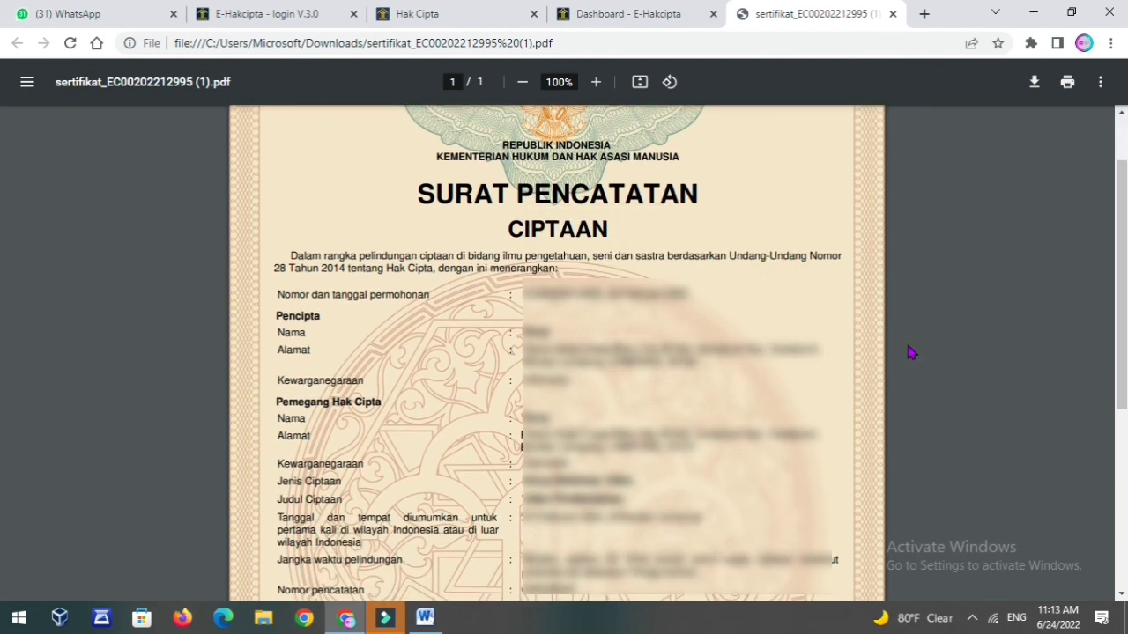
scroll(912, 352, "down", 1)
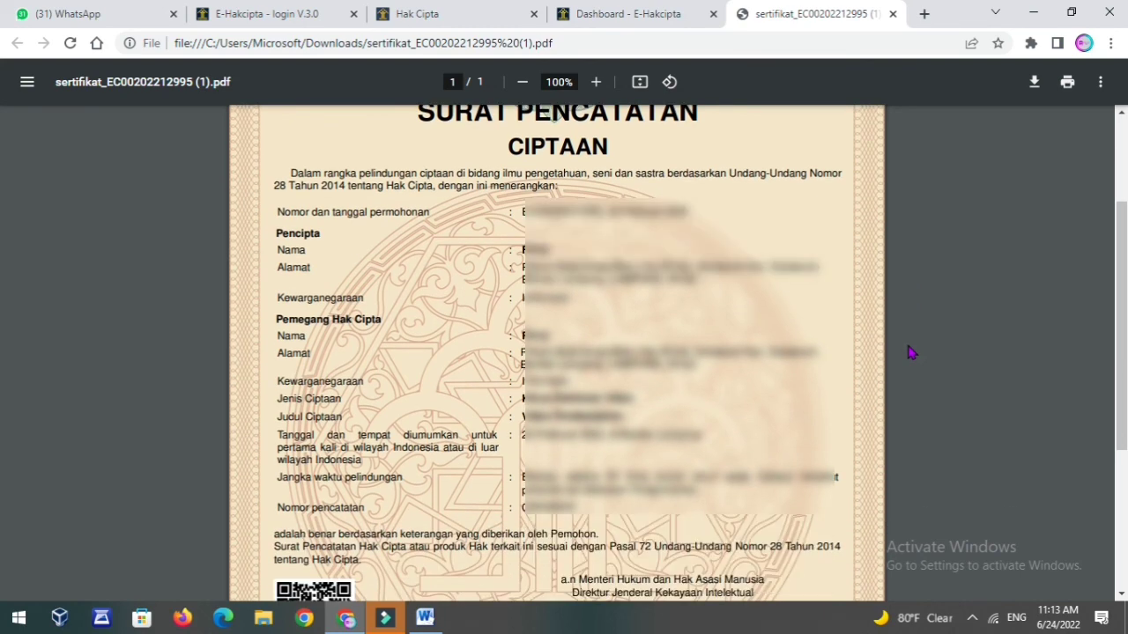
scroll(912, 352, "down", 1)
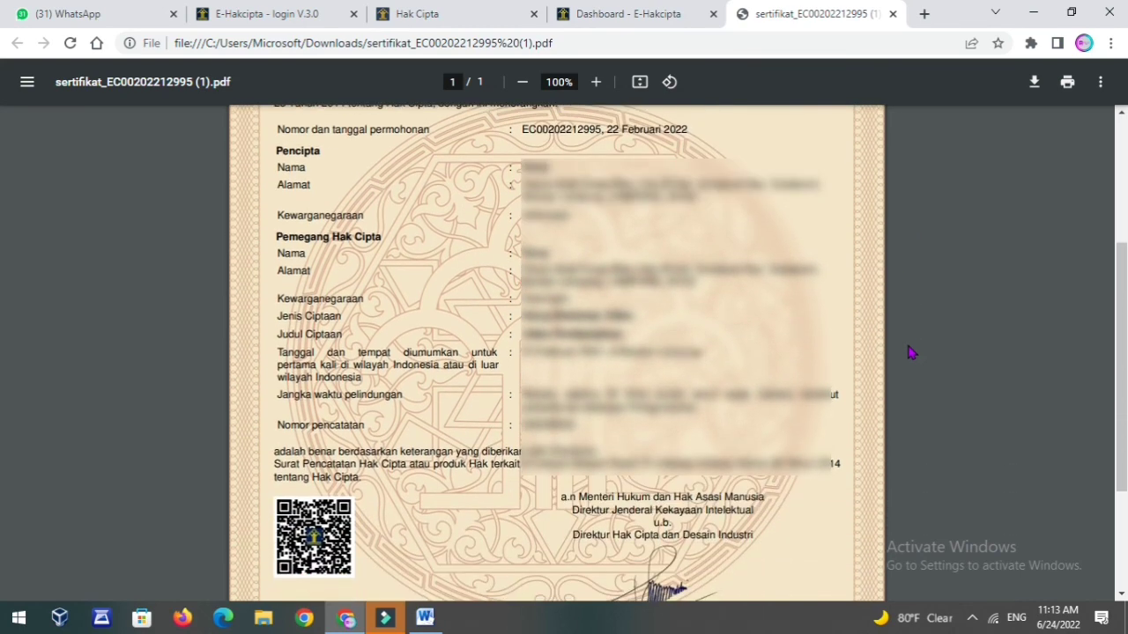
scroll(912, 352, "down", 2)
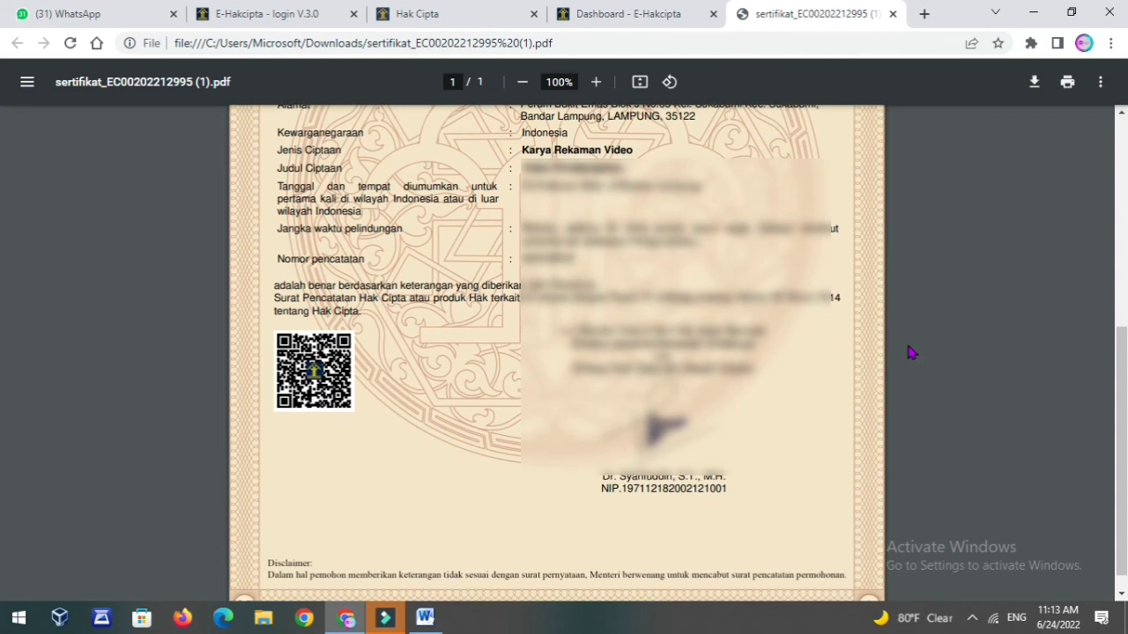
scroll(912, 352, "down", 1)
scroll(912, 353, "up", 5)
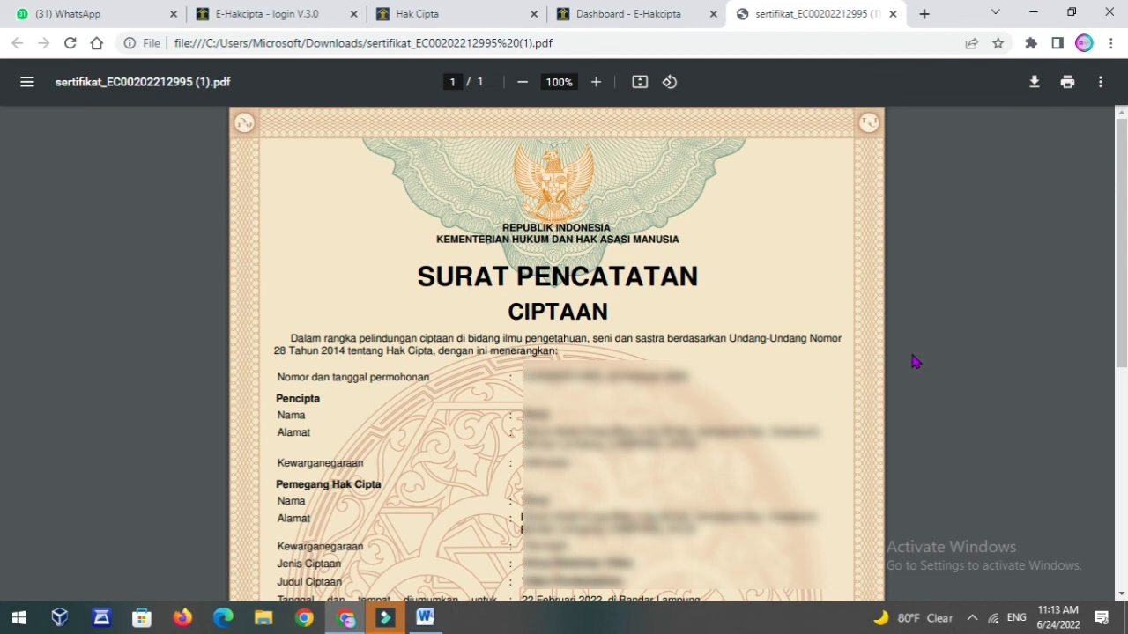
scroll(707, 372, "down", 2)
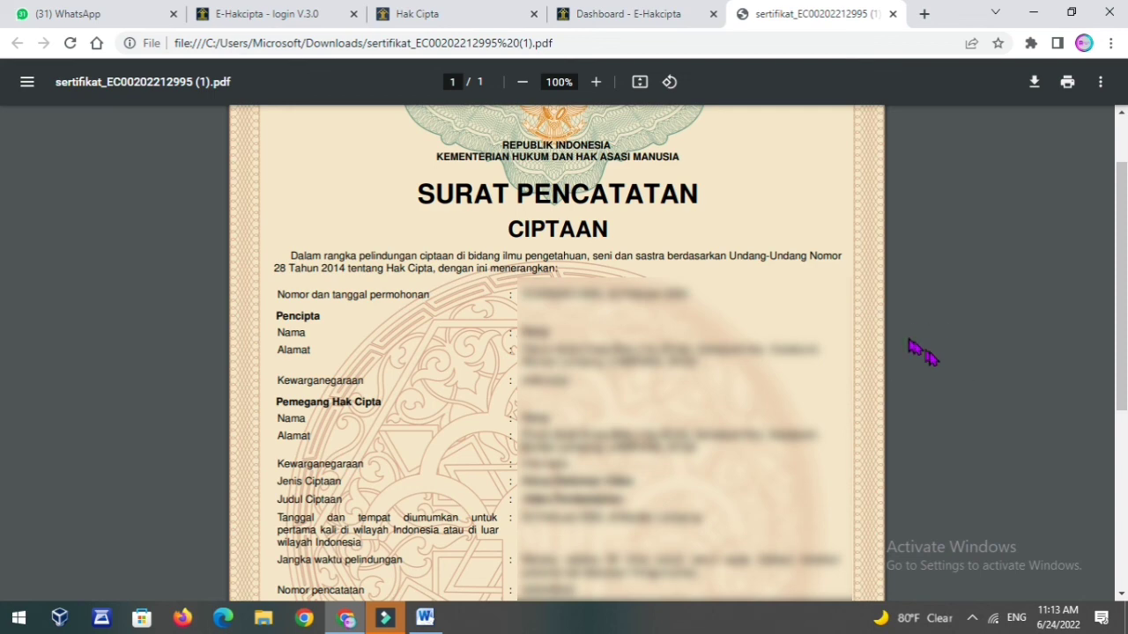
scroll(932, 359, "down", 4)
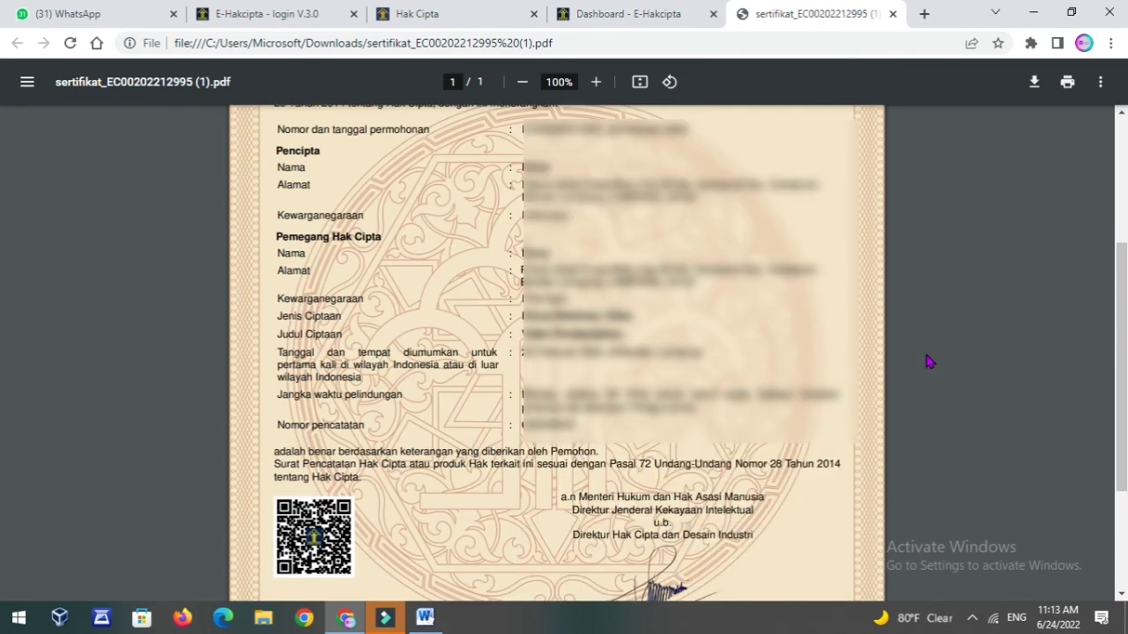